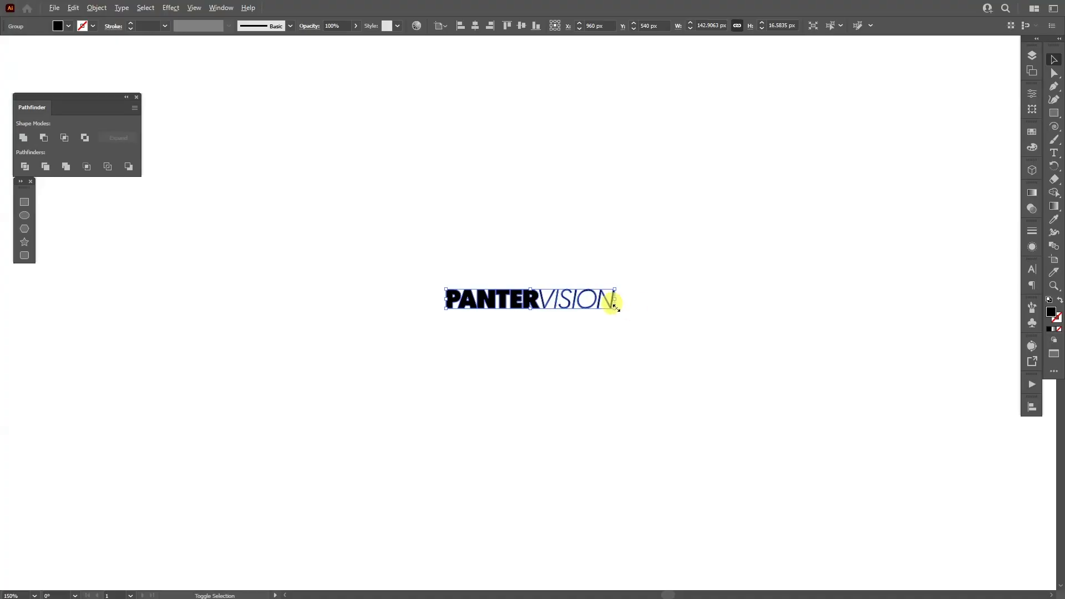
# Scale the PANTERVISION wordmark group up from its centre, beyond its original 143 px width
pyautogui.moveTo(614, 307); pyautogui.dragTo(660, 352)
# Draw a black rectangle over the wordmark and send it behind the text
pyautogui.click(939, 176)
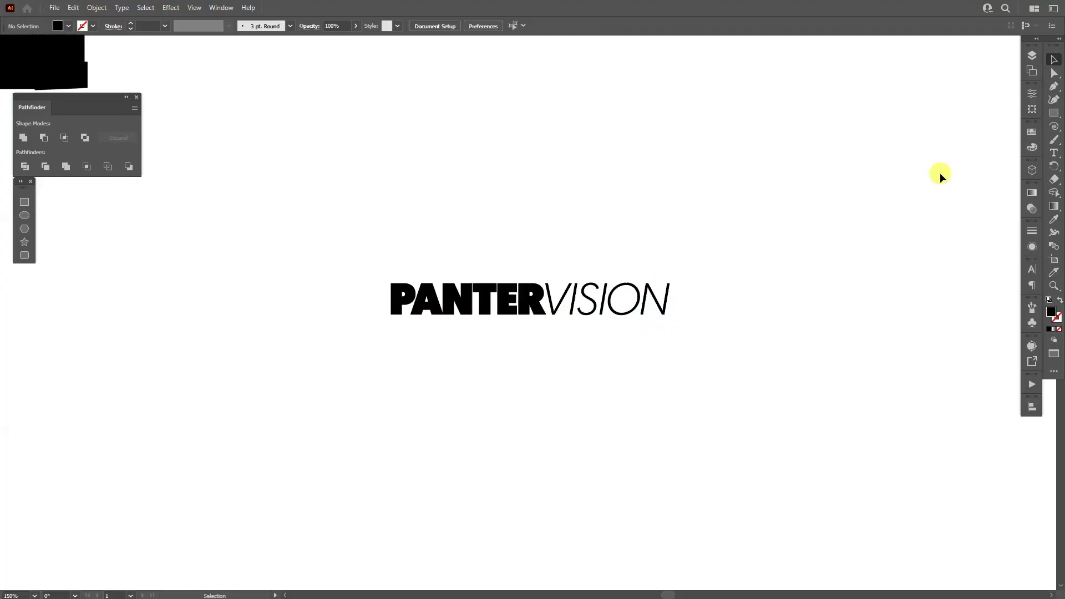
pyautogui.click(1054, 113)
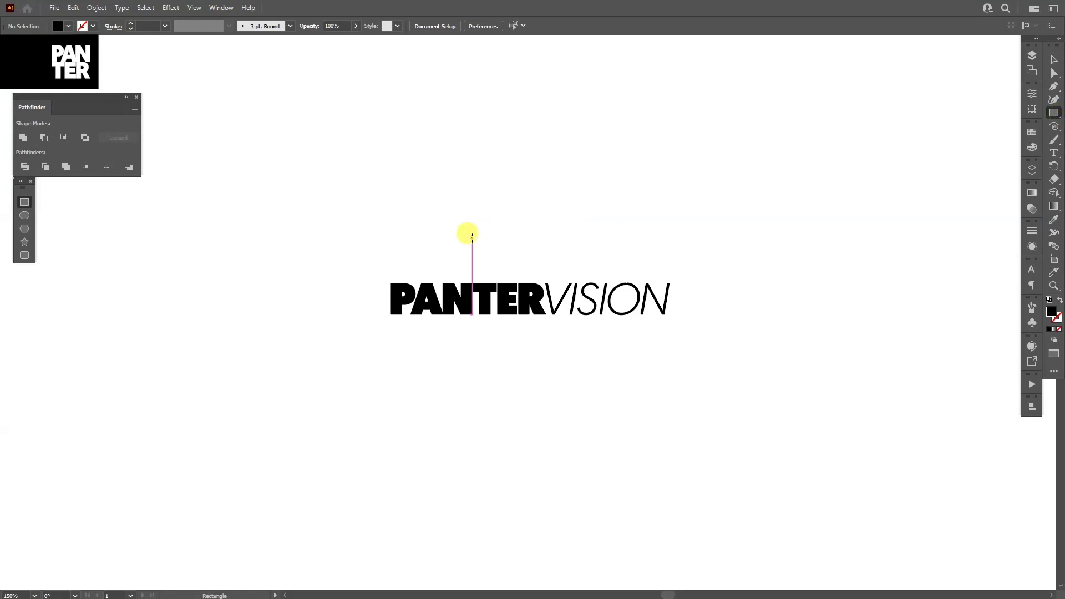
pyautogui.moveTo(358, 273); pyautogui.dragTo(697, 316)
pyautogui.press('v')
pyautogui.rightClick(570, 288)
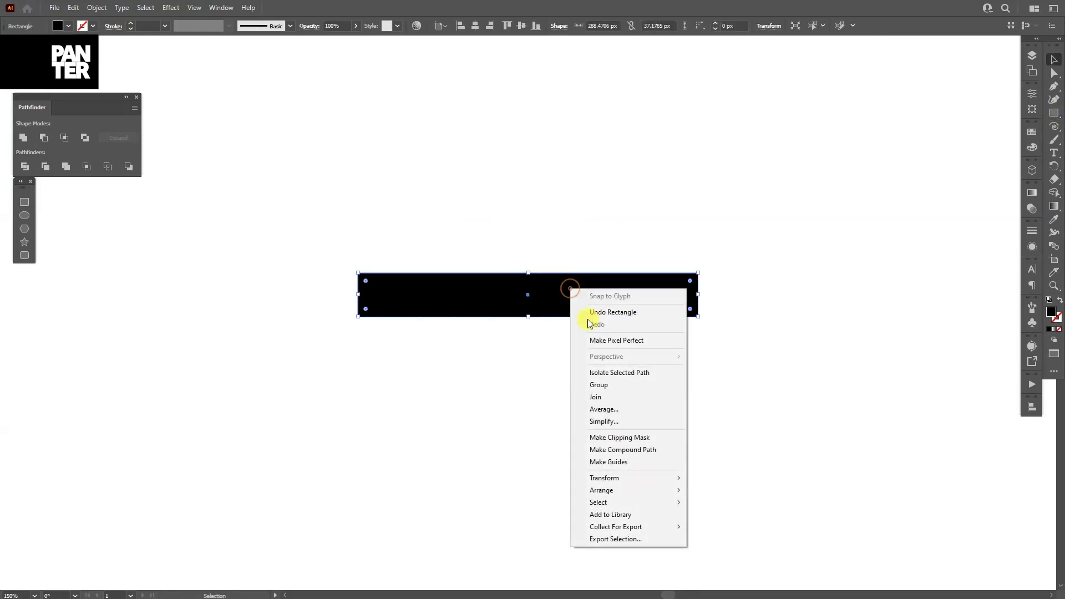
pyautogui.moveTo(635, 491)
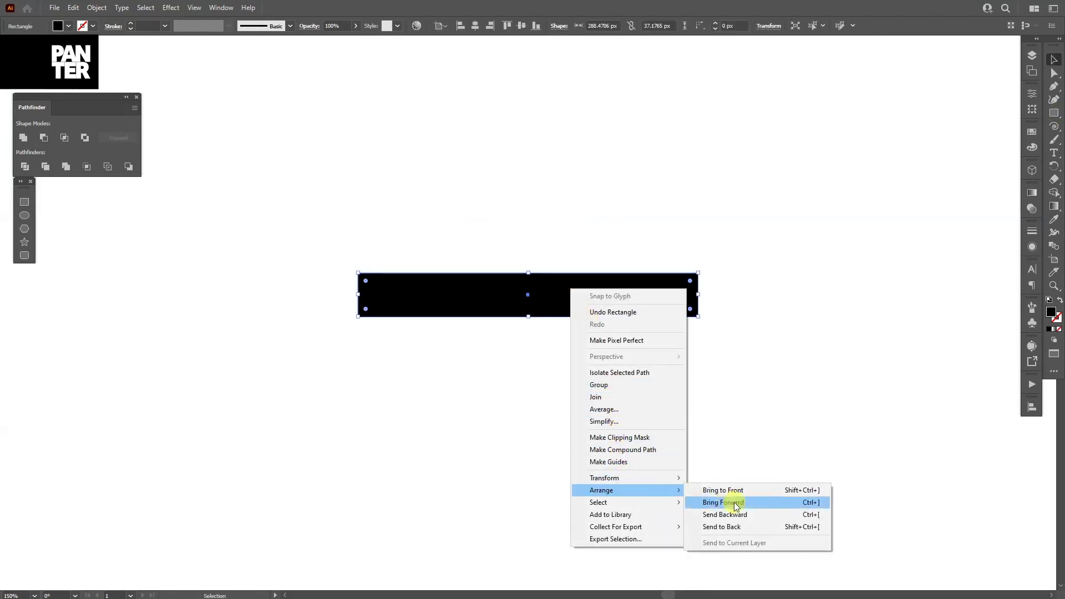
pyautogui.click(731, 527)
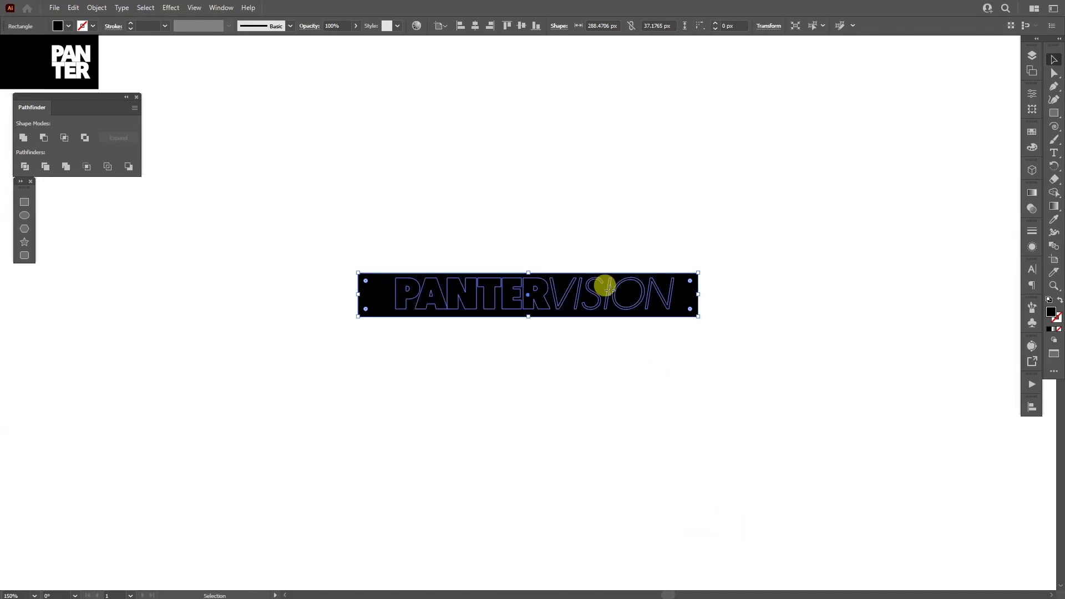
# Fill the PANTERVISION text group with white from the Swatches
pyautogui.click(608, 288)
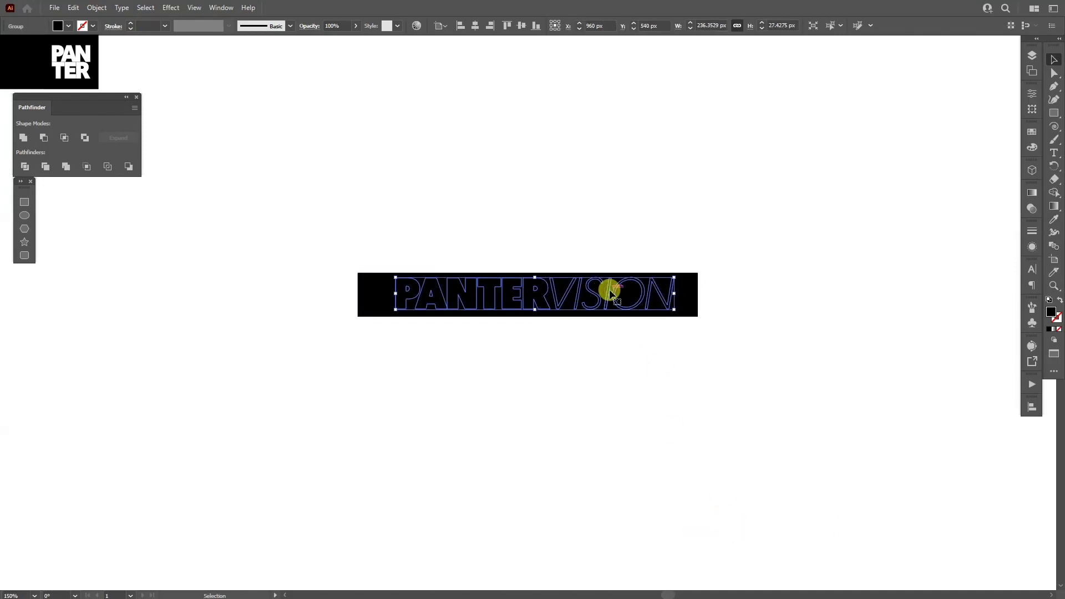
pyautogui.click(1033, 133)
pyautogui.click(916, 162)
# Centre the white text and black bar on each other horizontally and vertically
pyautogui.moveTo(694, 201); pyautogui.dragTo(482, 360)
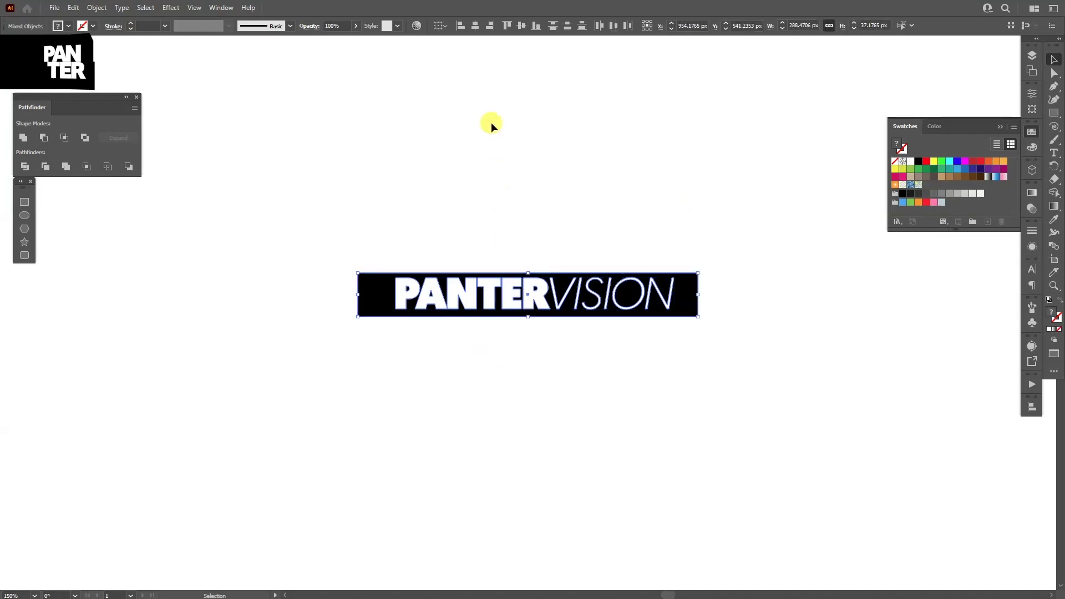
pyautogui.click(475, 26)
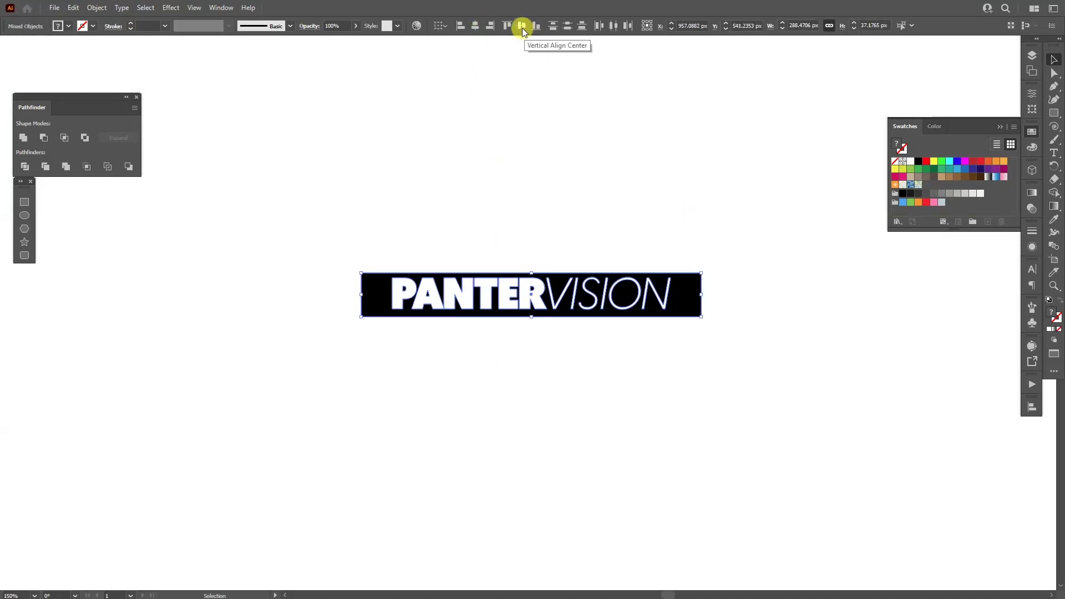
pyautogui.click(521, 26)
# Make a lower copy of the badge with a light grey bar and black letters
pyautogui.moveTo(555, 271)
pyautogui.mouseDown()
pyautogui.moveTo(544, 209)
pyautogui.moveTo(539, 275)
pyautogui.mouseUp()
pyautogui.click(644, 350)
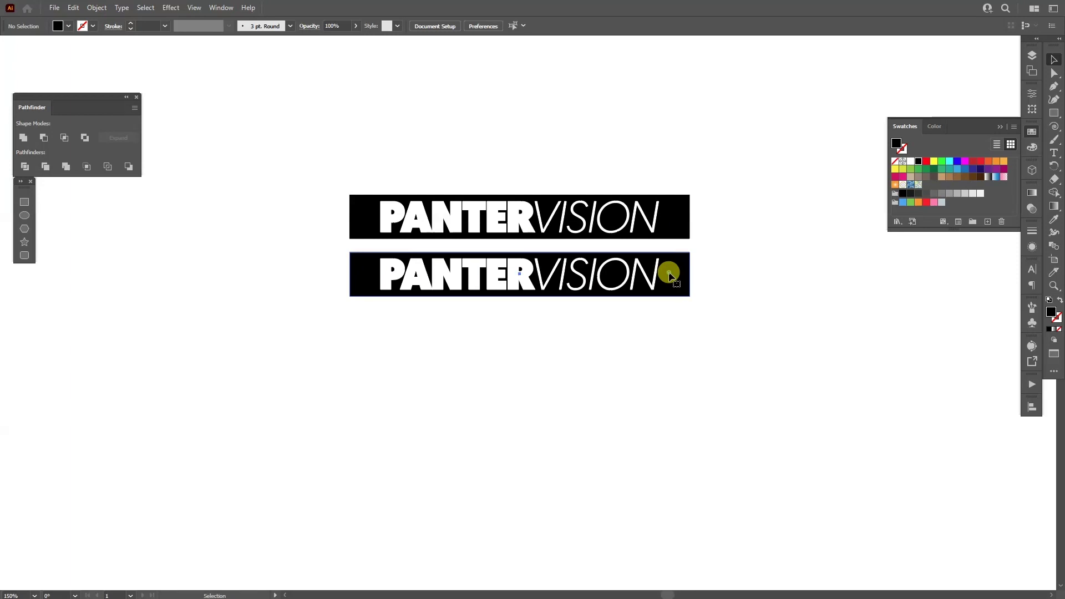
pyautogui.click(670, 275)
pyautogui.click(972, 193)
pyautogui.click(754, 356)
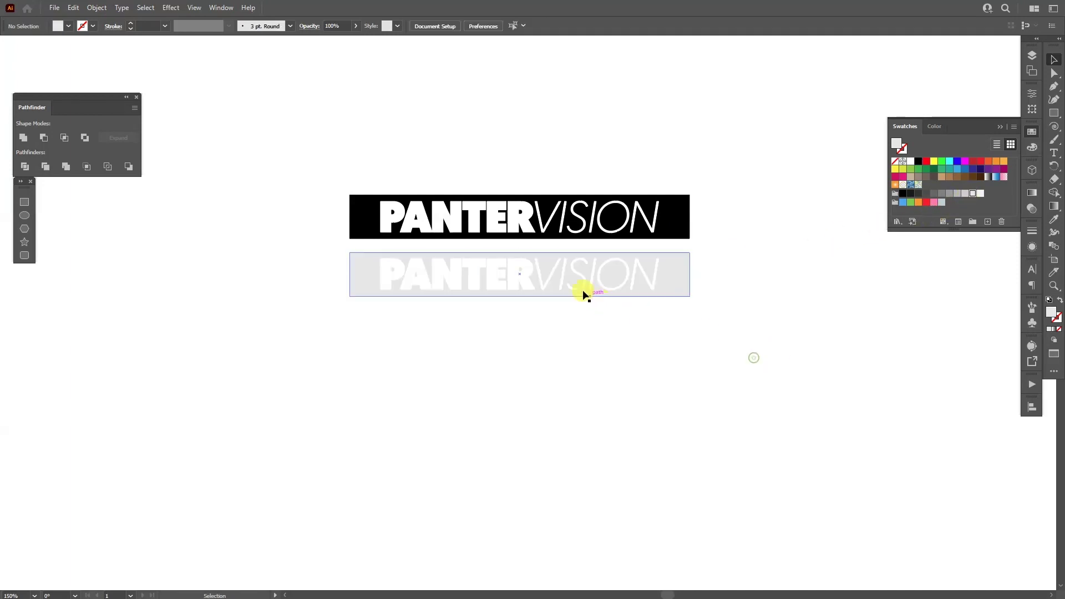
pyautogui.click(514, 277)
pyautogui.click(902, 194)
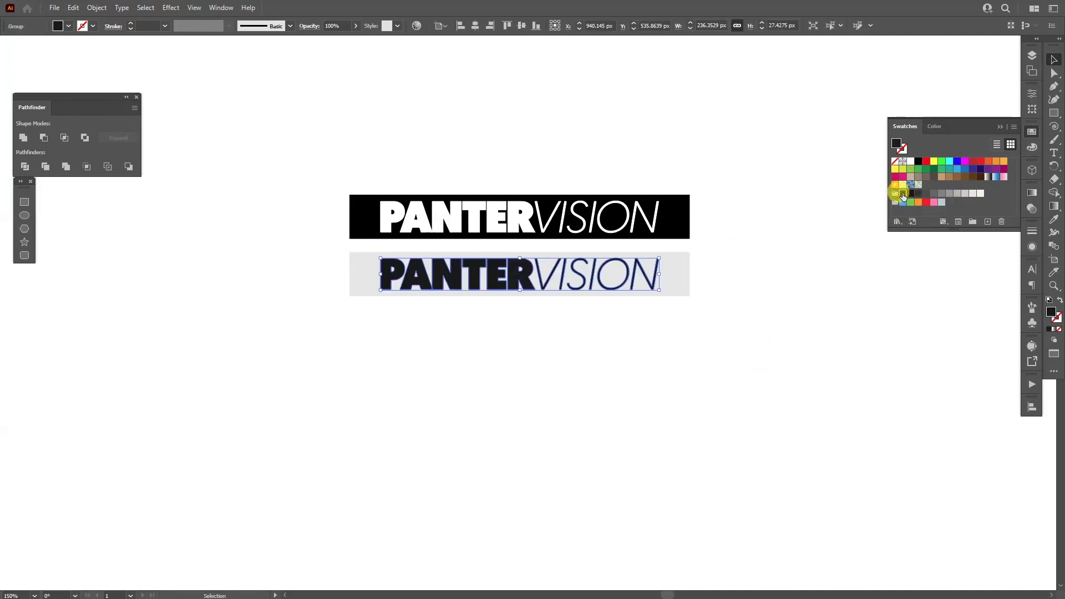
# Group the bar and letters of the lower logo and of the upper logo
pyautogui.rightClick(439, 269)
pyautogui.click(498, 351)
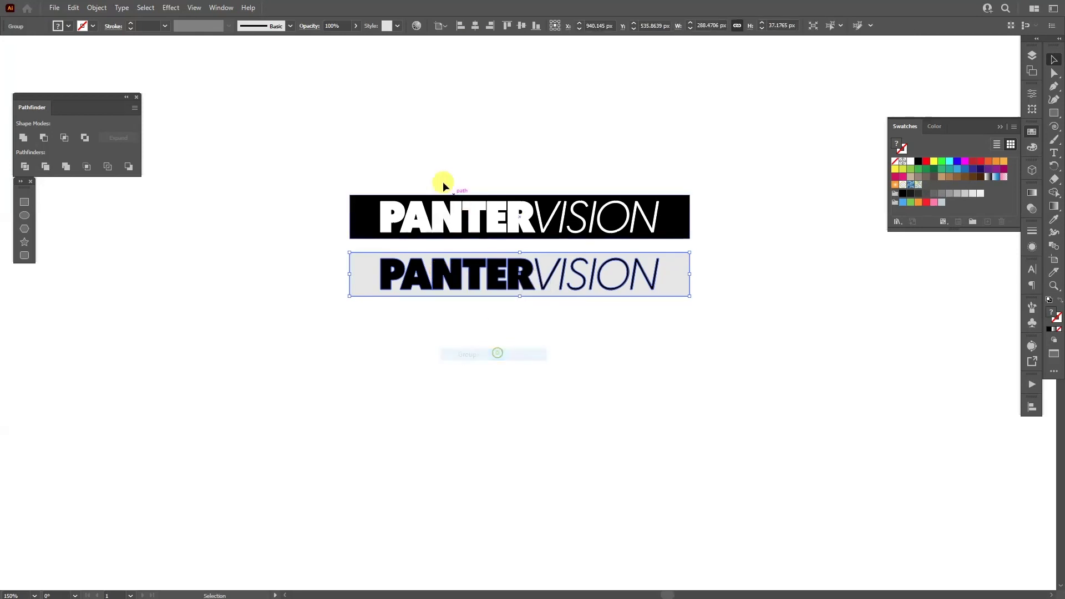
pyautogui.moveTo(417, 161); pyautogui.dragTo(539, 227)
pyautogui.rightClick(538, 227)
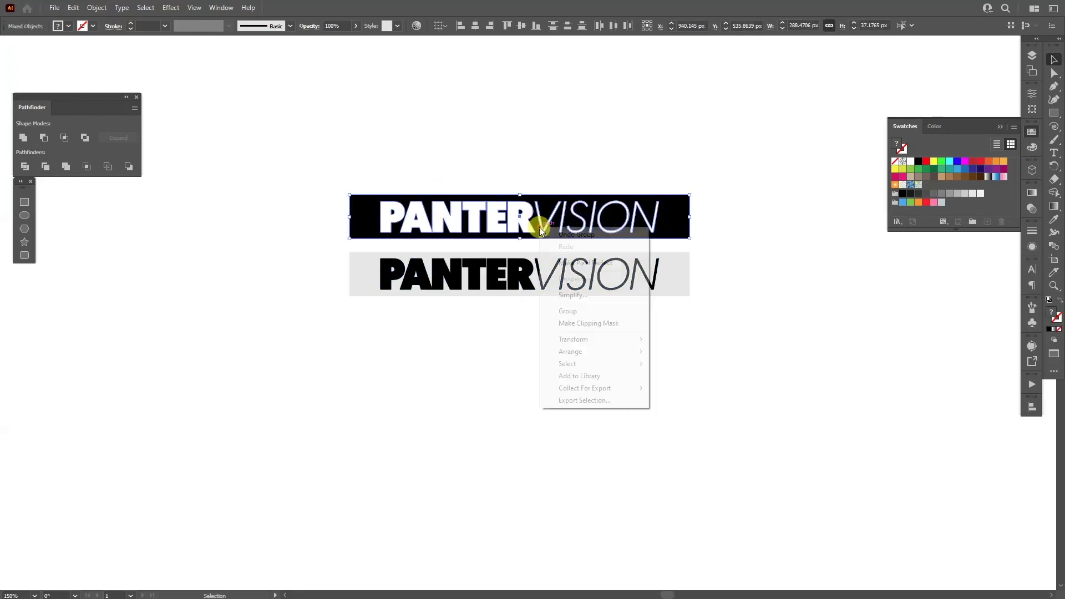
pyautogui.click(581, 314)
# Add the black-bar logo as symbol '1' and the grey-bar logo as symbol '2'
pyautogui.click(1032, 323)
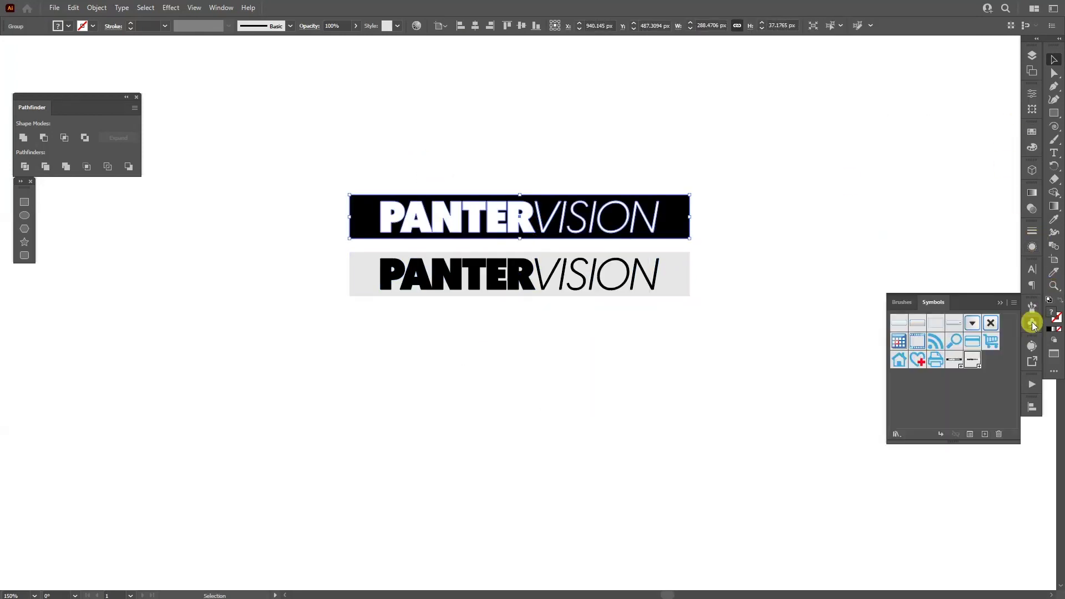
pyautogui.click(220, 8)
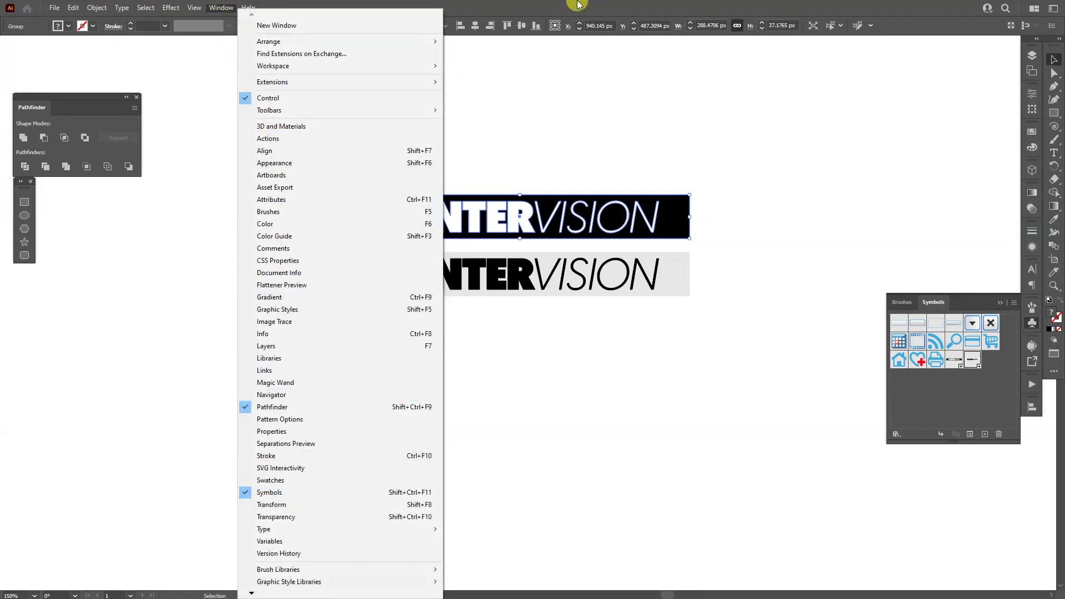
pyautogui.click(506, 209)
pyautogui.moveTo(506, 209); pyautogui.dragTo(987, 397)
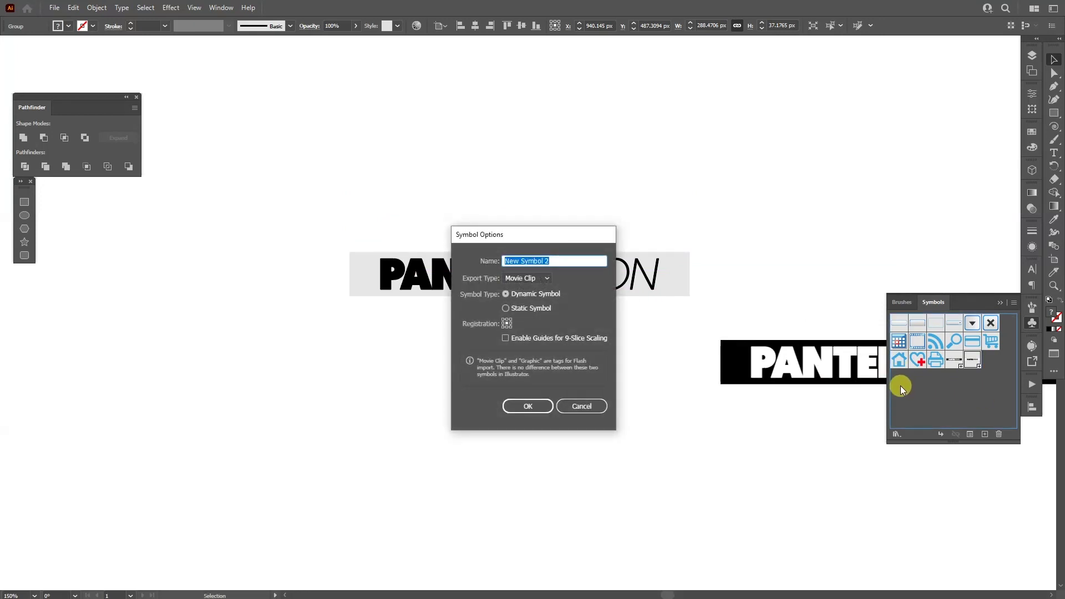
pyautogui.write('1')
pyautogui.click(537, 406)
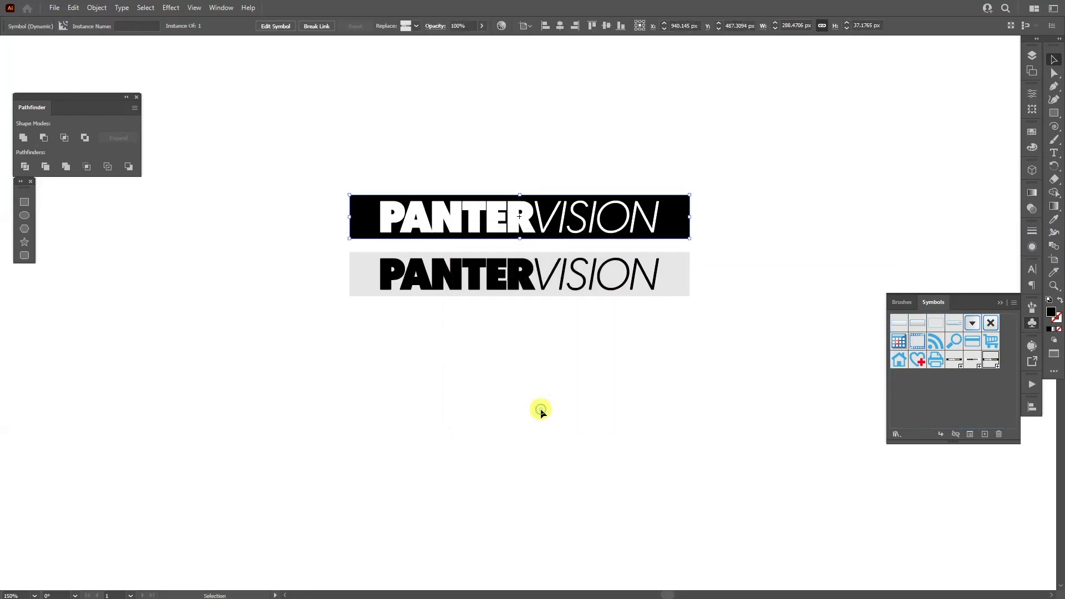
pyautogui.moveTo(464, 281); pyautogui.dragTo(964, 400)
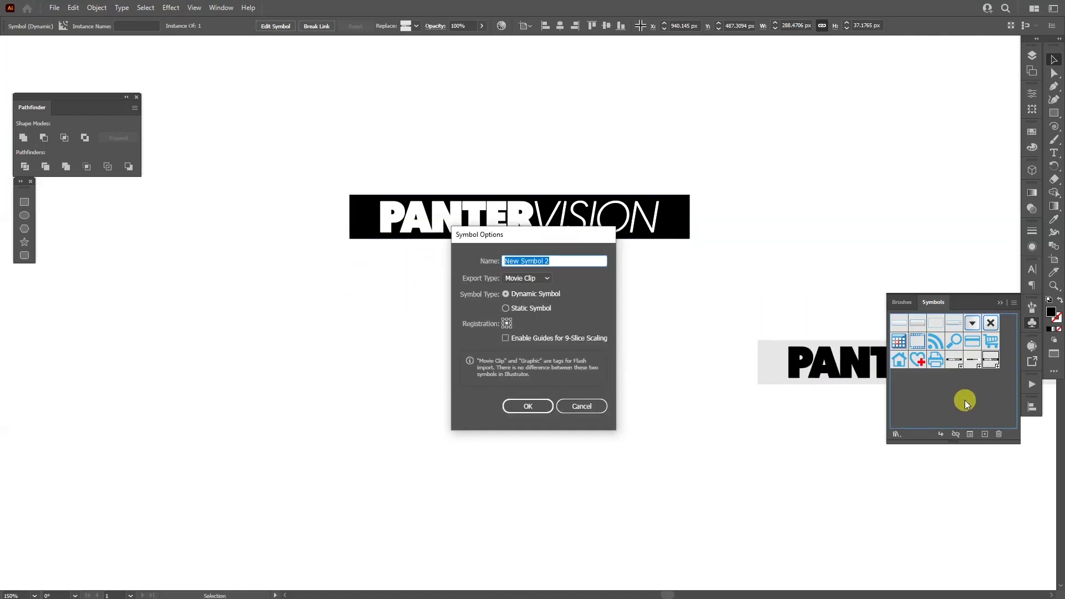
pyautogui.click(507, 405)
# Delete the logo instances and draw a circle about 271 px wide at the artboard centre
pyautogui.press('Delete')
pyautogui.click(1000, 303)
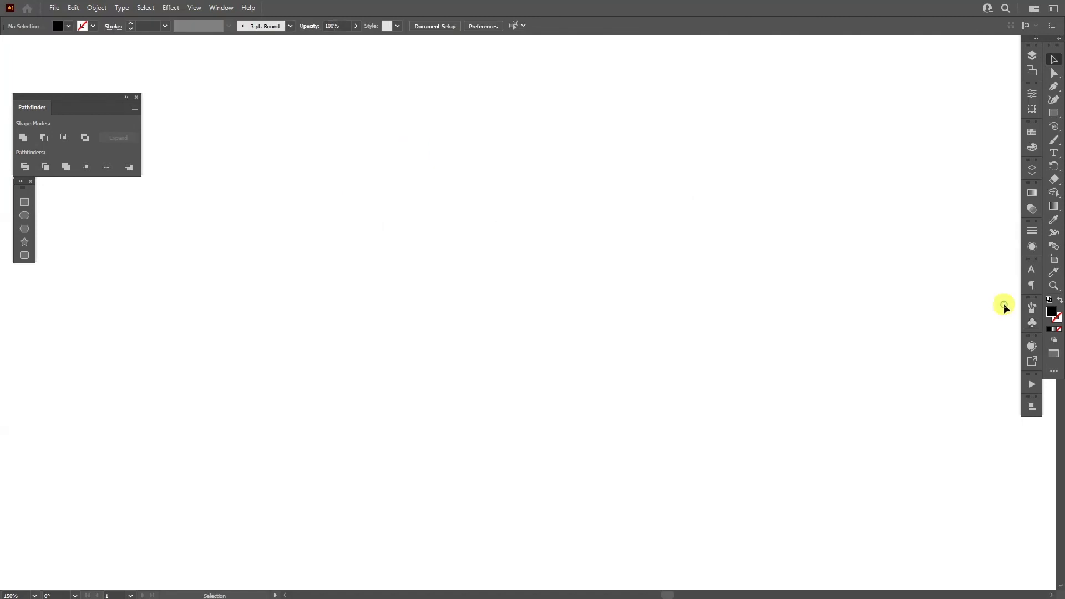
pyautogui.moveTo(1059, 119); pyautogui.dragTo(979, 122)
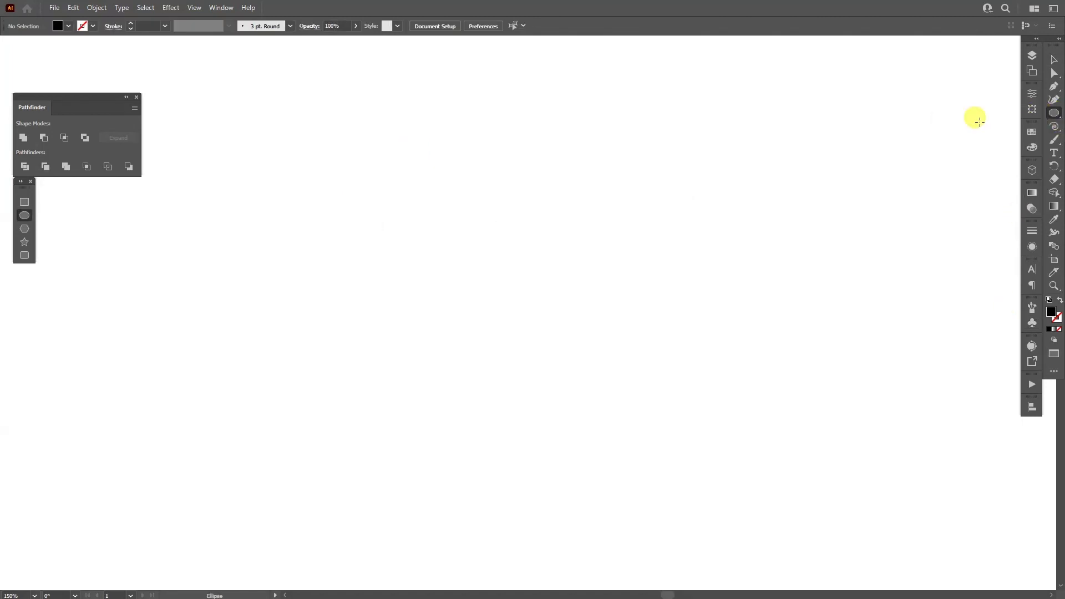
pyautogui.moveTo(524, 280); pyautogui.dragTo(684, 372)
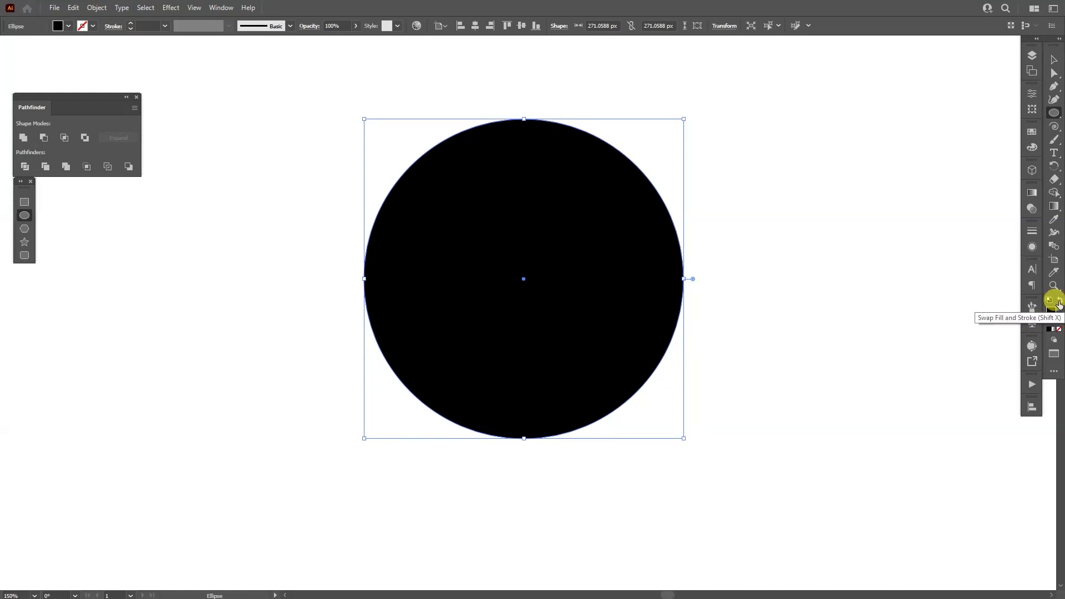
# Remove the circle's fill and give it a 0.25 pt outline stroke
pyautogui.click(1060, 304)
pyautogui.click(1032, 230)
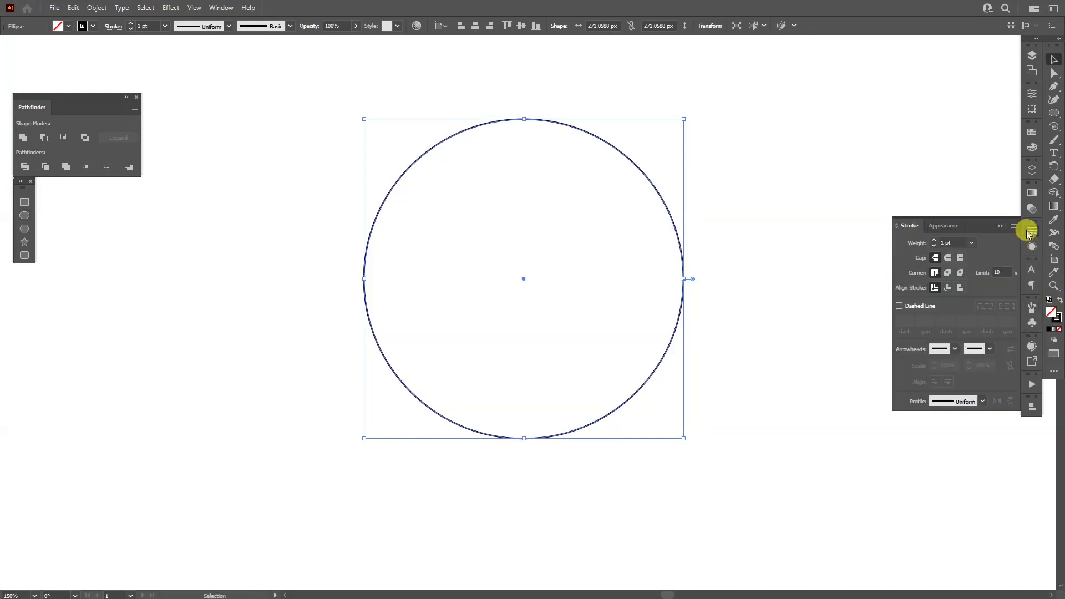
pyautogui.click(958, 239)
pyautogui.scroll(-3, 958, 240)
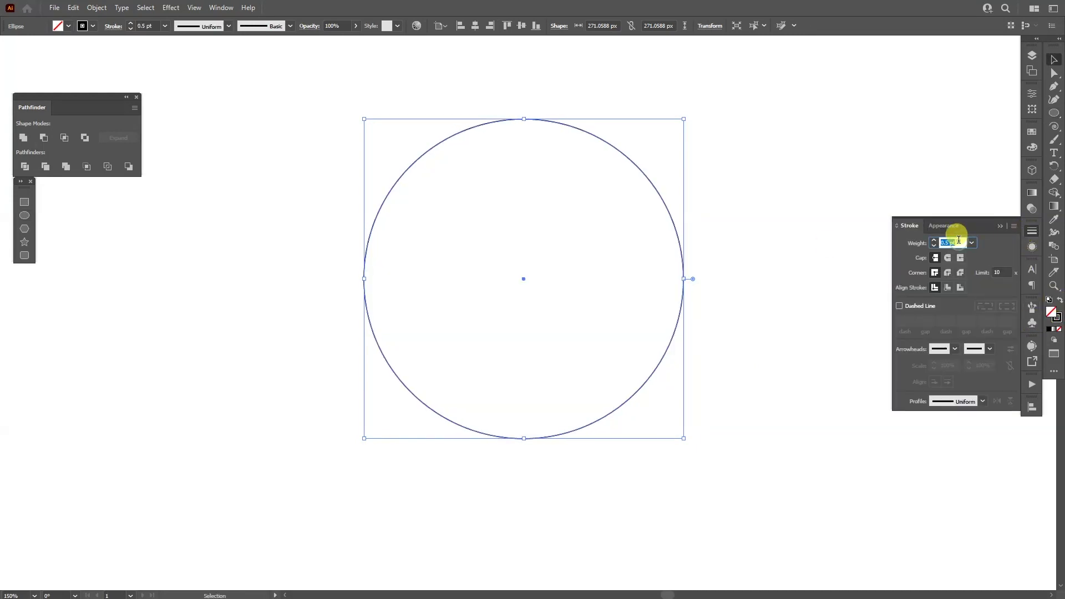
pyautogui.click(1000, 226)
pyautogui.click(767, 252)
# Nudge the circle and apply the classic 3D Extrude & Bevel effect to it
pyautogui.moveTo(671, 217); pyautogui.dragTo(674, 233)
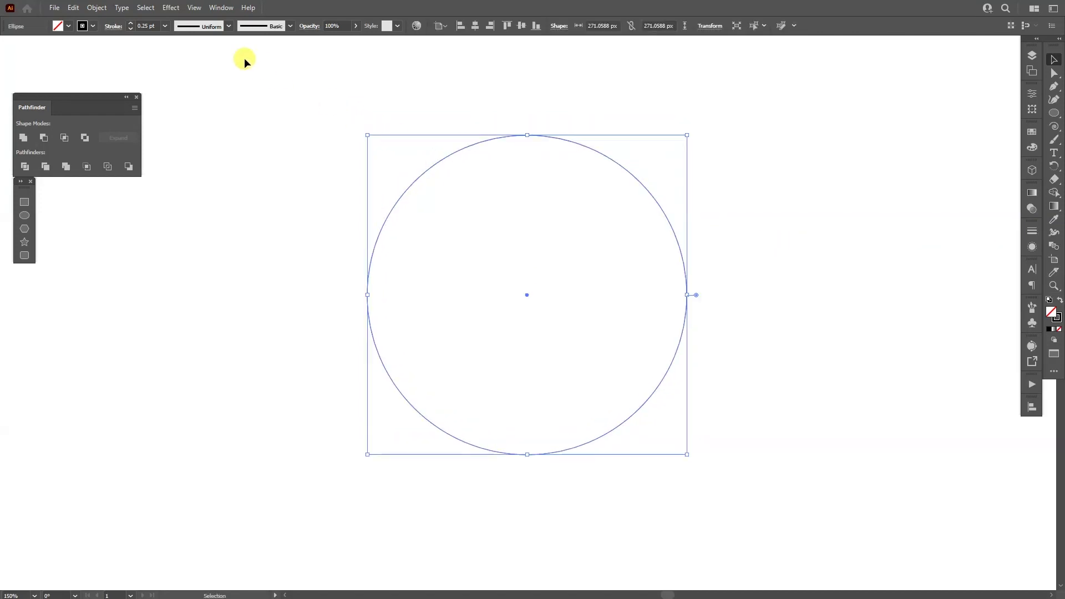
pyautogui.click(175, 9)
pyautogui.moveTo(209, 71)
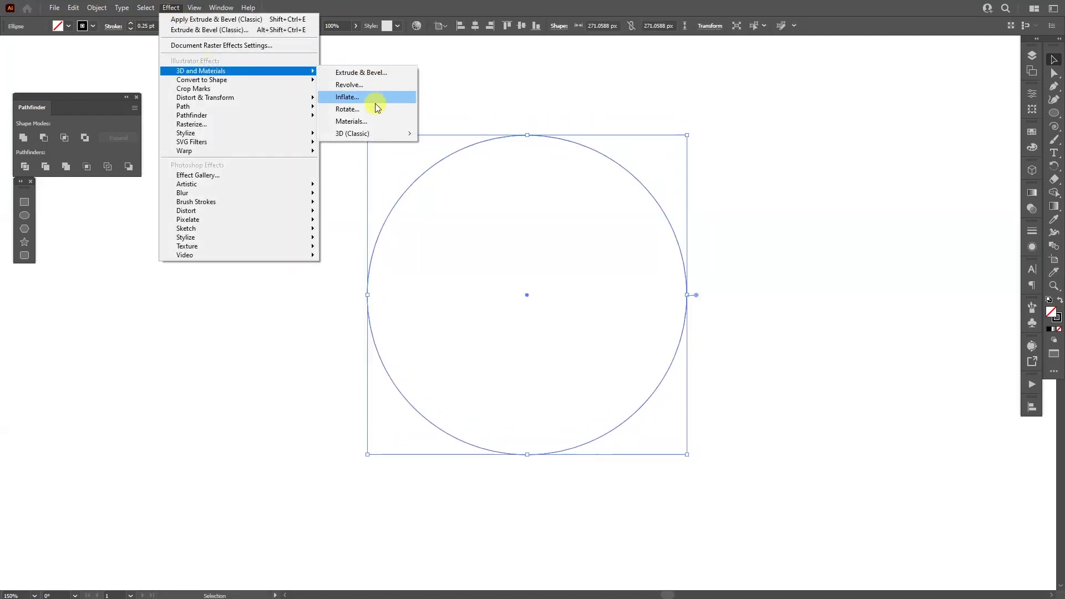
pyautogui.moveTo(378, 134)
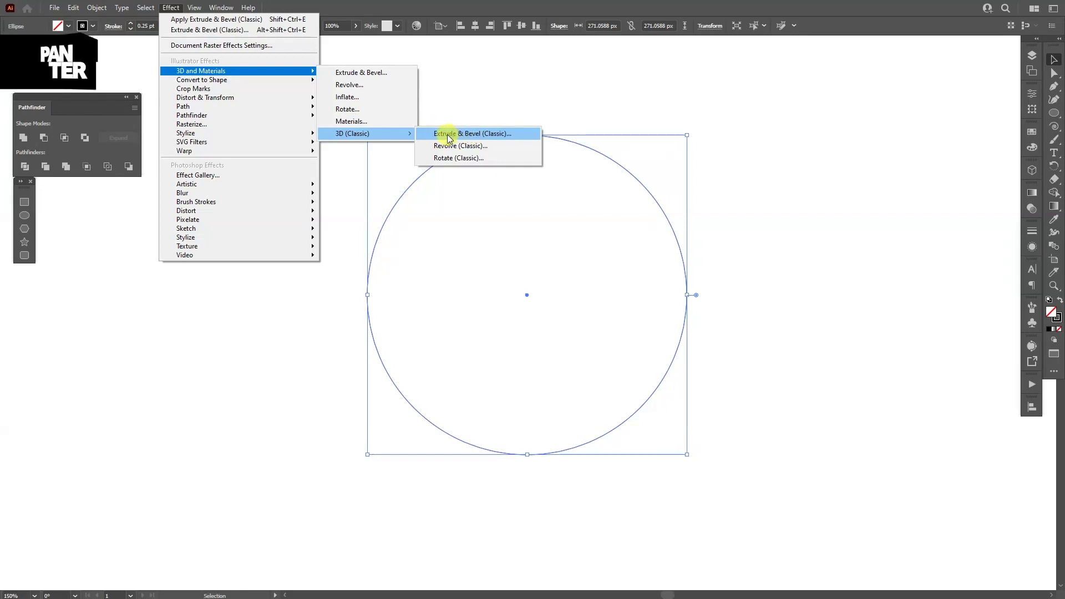
pyautogui.click(448, 135)
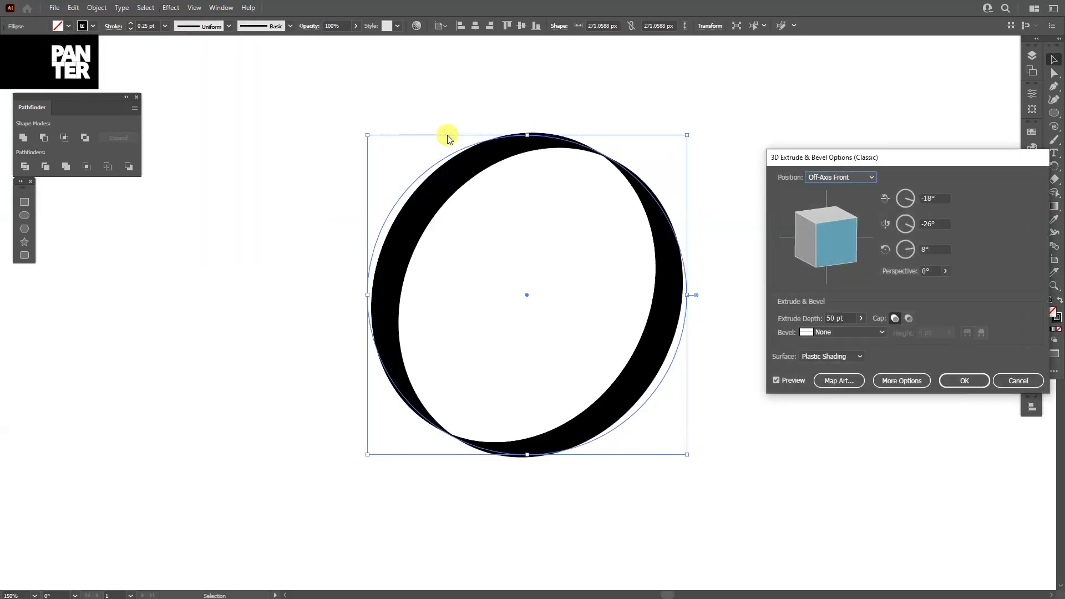
# Reset to a front view, set Y rotation to -22° with 50 pt depth, then open Map Art
pyautogui.moveTo(802, 157); pyautogui.dragTo(791, 105)
pyautogui.click(804, 125)
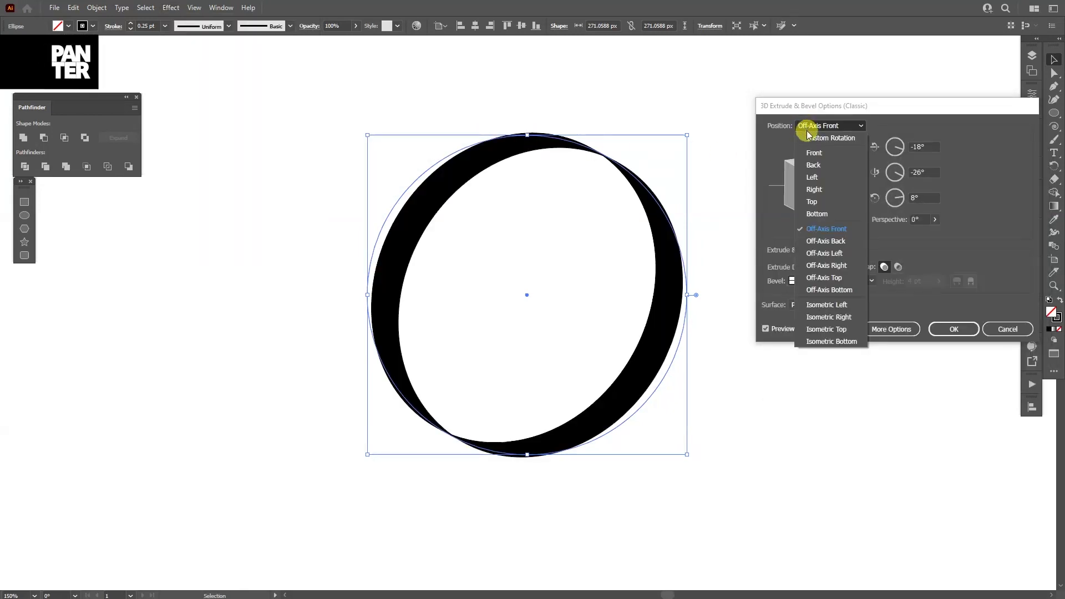
pyautogui.click(813, 153)
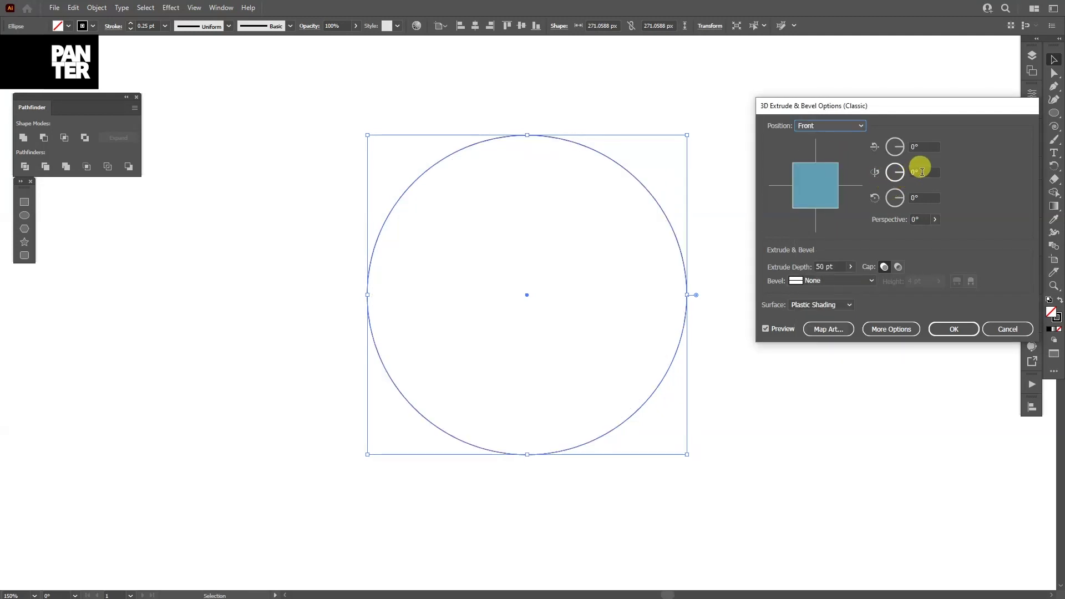
pyautogui.click(916, 172)
pyautogui.write('-5')
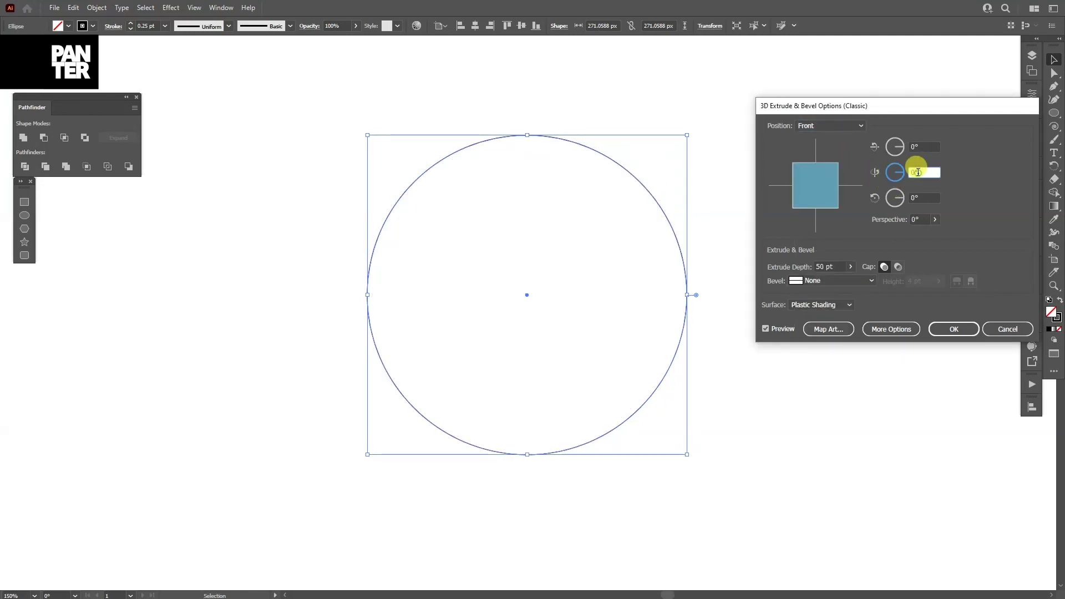
pyautogui.write('-22')
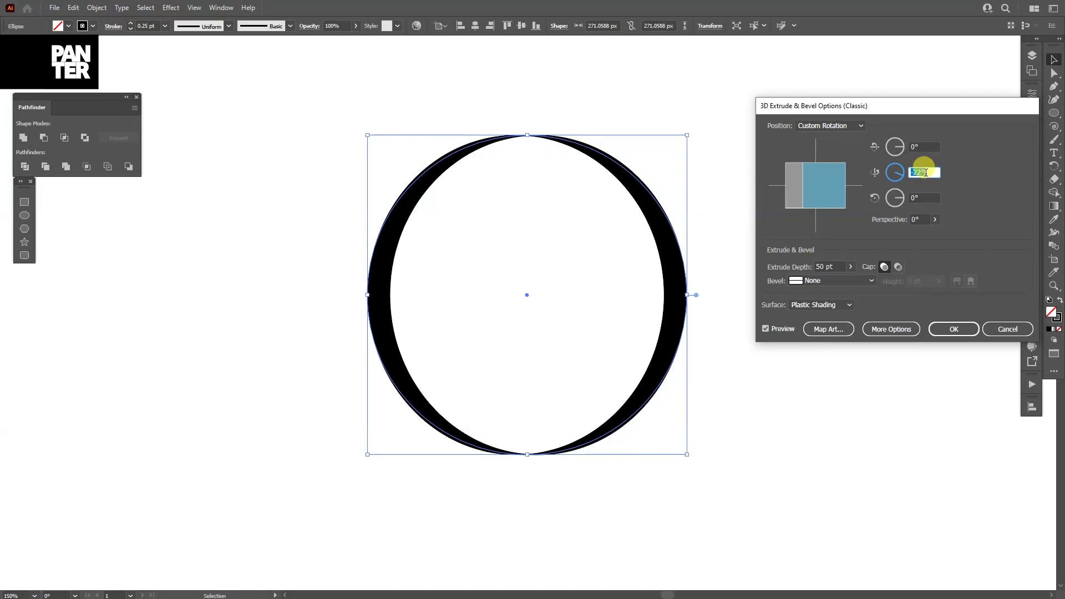
pyautogui.click(832, 330)
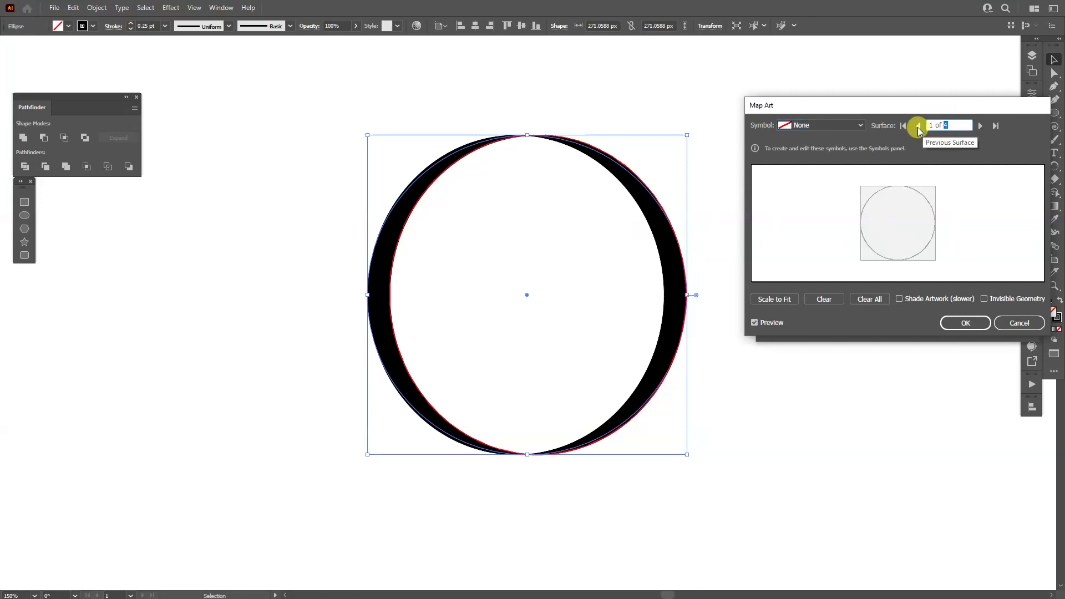
# Map symbol 1 onto surface 4 of 4, stretching and sliding it along the band
pyautogui.click(918, 126)
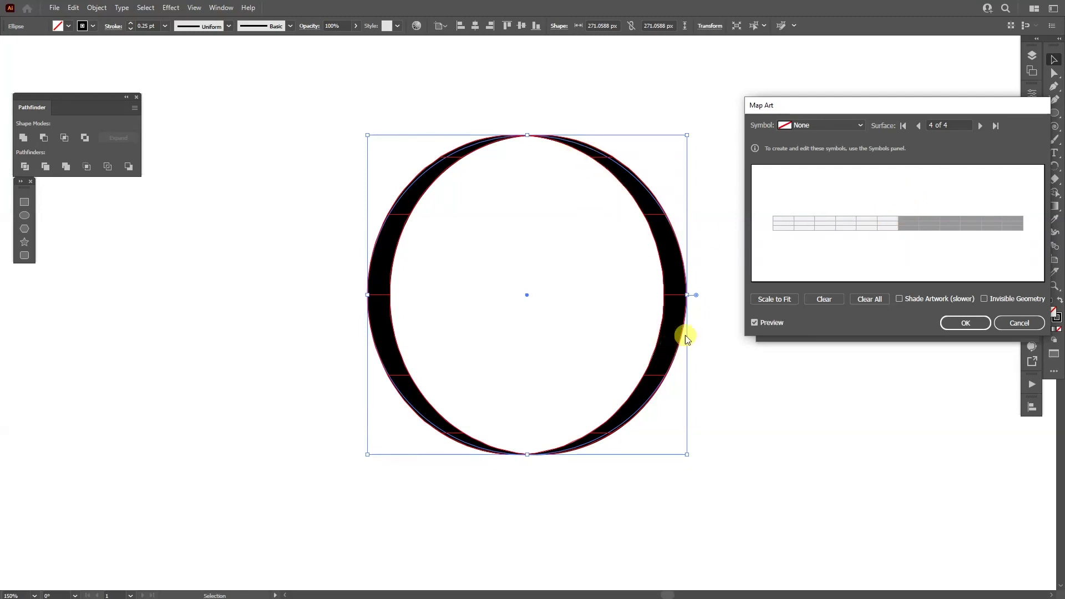
pyautogui.click(795, 127)
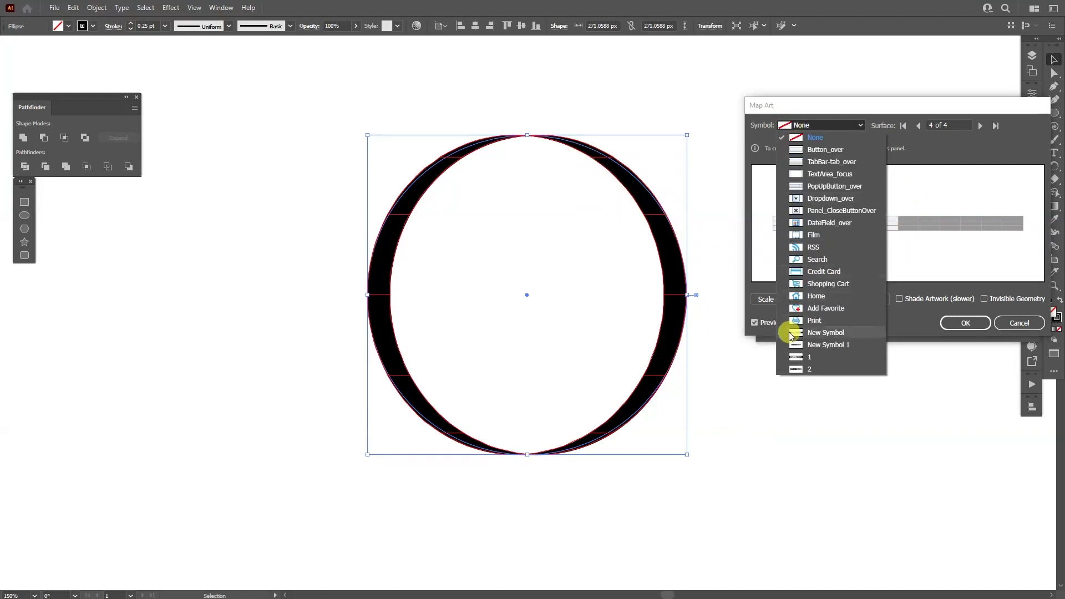
pyautogui.click(808, 358)
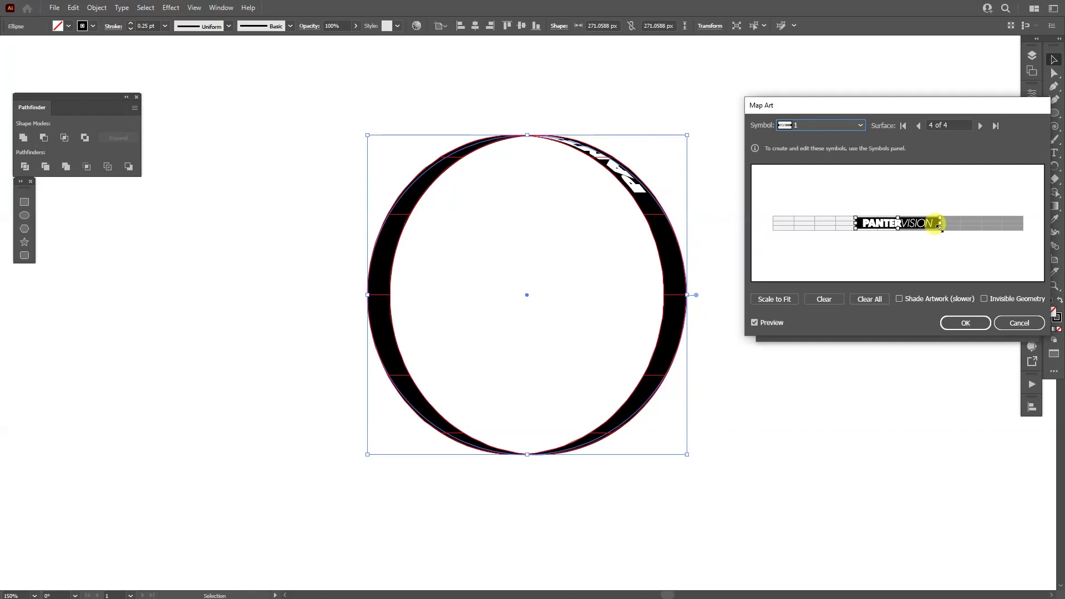
pyautogui.moveTo(939, 226); pyautogui.dragTo(953, 226)
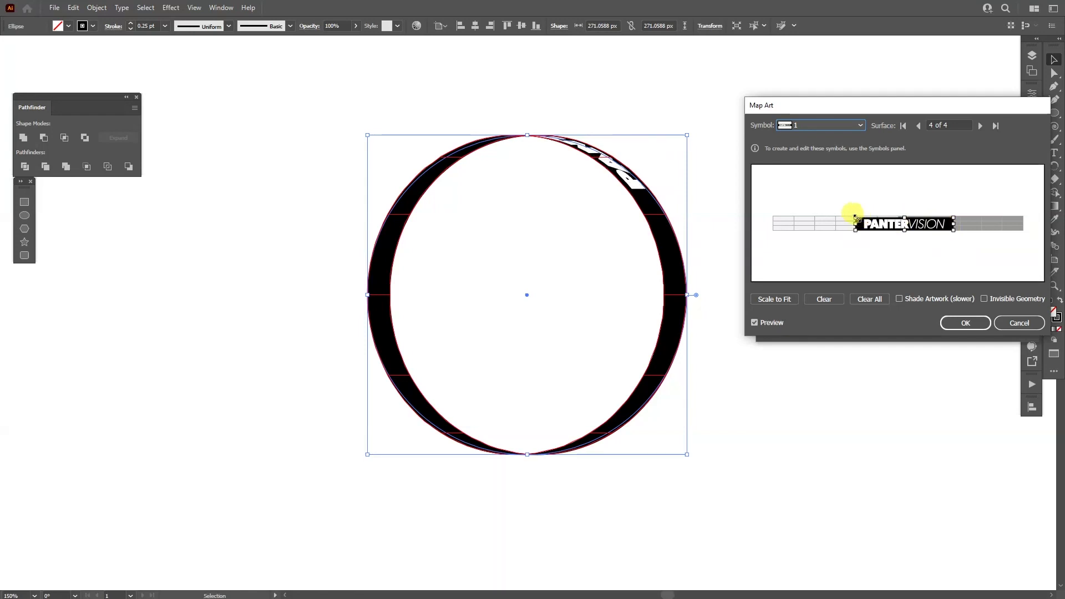
pyautogui.moveTo(854, 218)
pyautogui.mouseDown()
pyautogui.moveTo(937, 222)
pyautogui.moveTo(853, 226)
pyautogui.mouseUp()
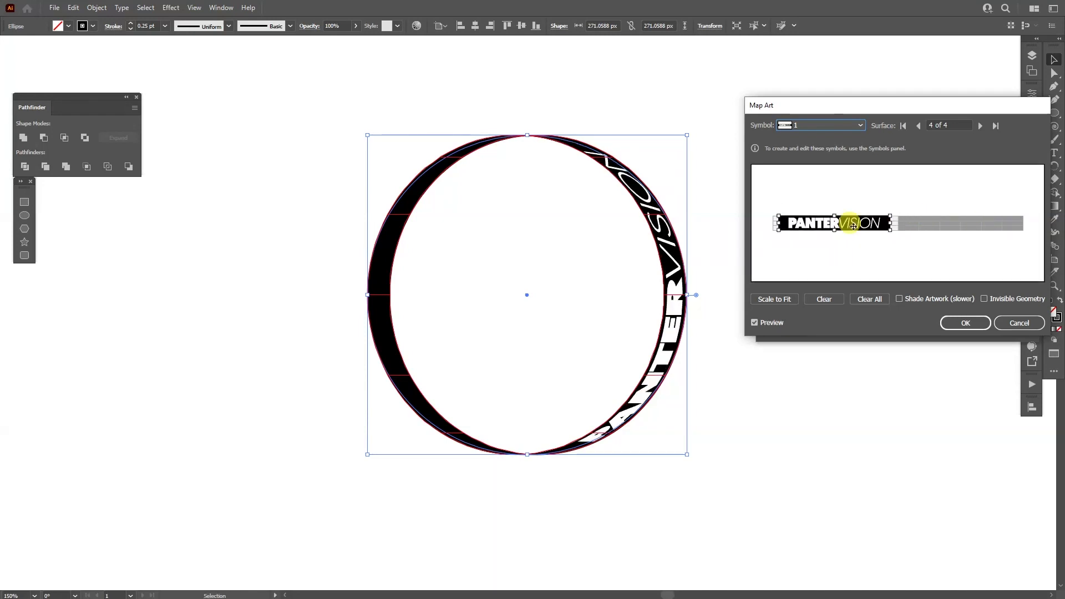
# Map symbol 2 onto surface 3 of 4, widening and shifting it across that side
pyautogui.click(919, 126)
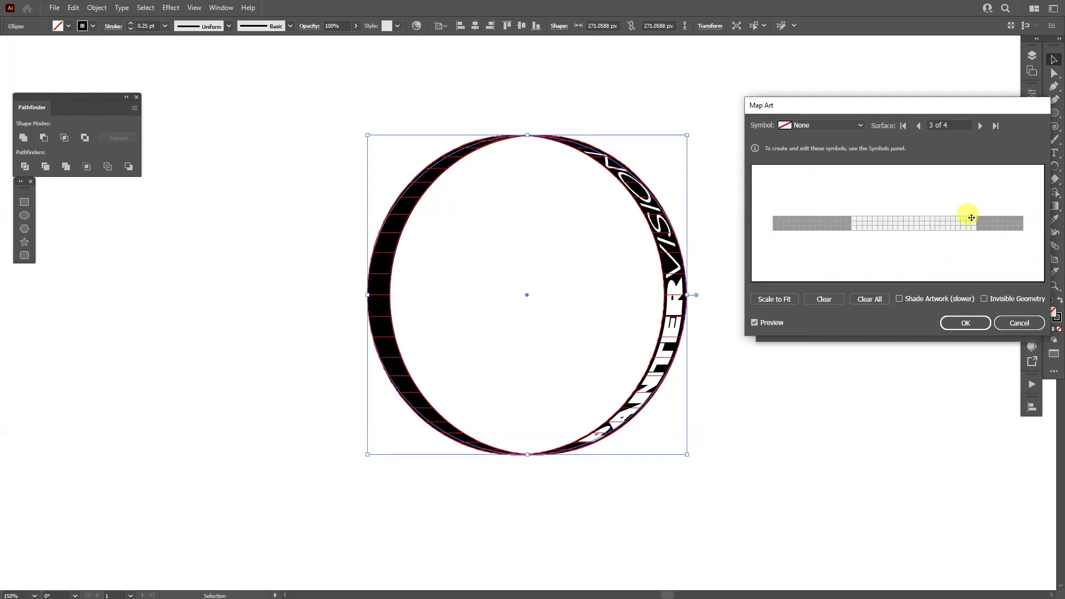
pyautogui.click(802, 125)
pyautogui.click(810, 369)
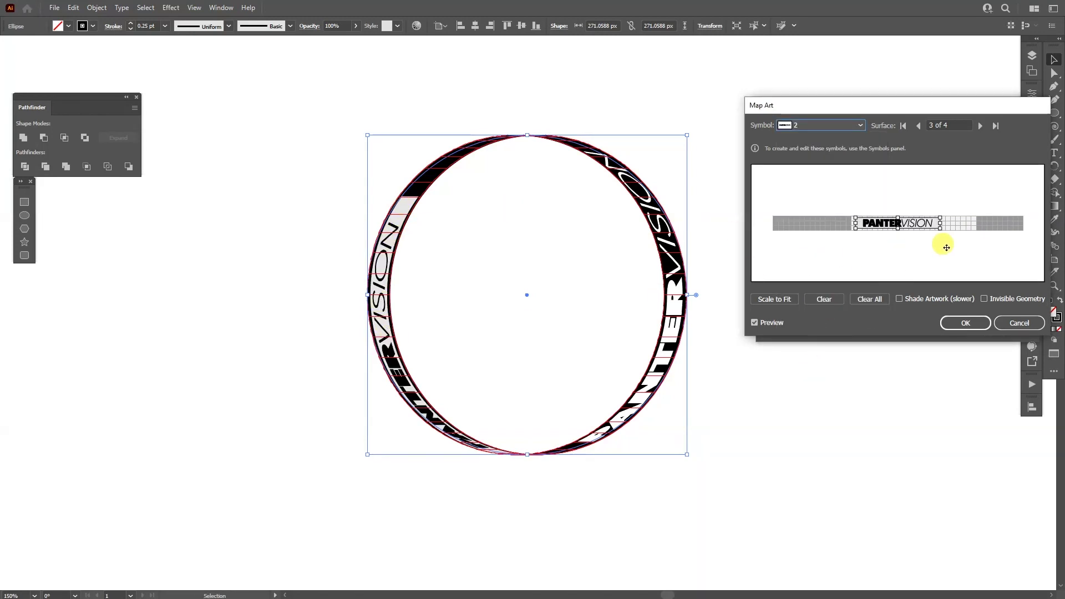
pyautogui.moveTo(941, 227); pyautogui.dragTo(952, 226)
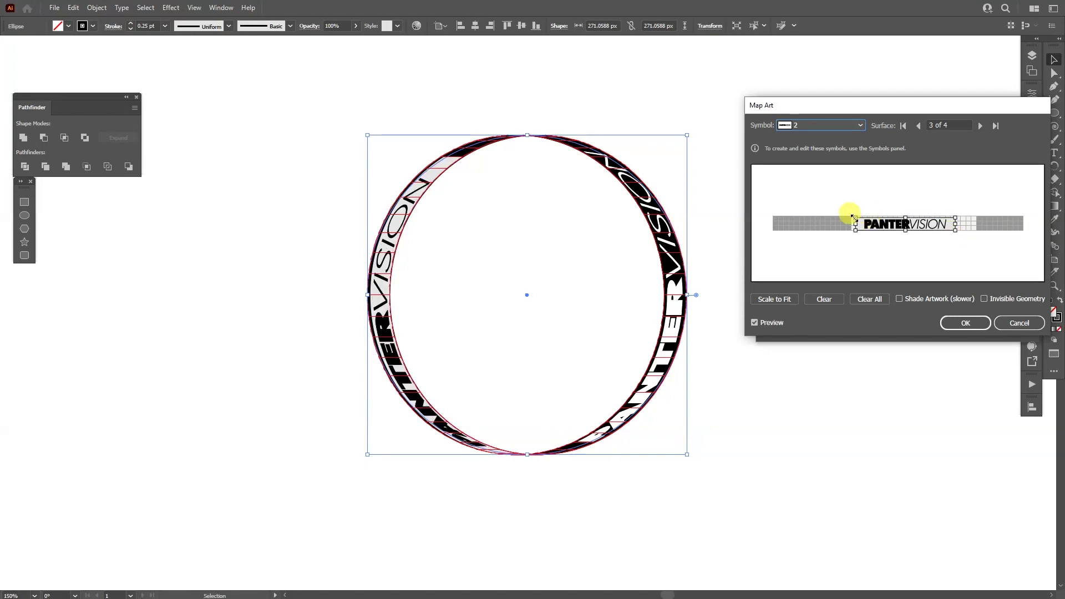
pyautogui.moveTo(848, 215); pyautogui.dragTo(840, 212)
pyautogui.moveTo(939, 223); pyautogui.dragTo(958, 225)
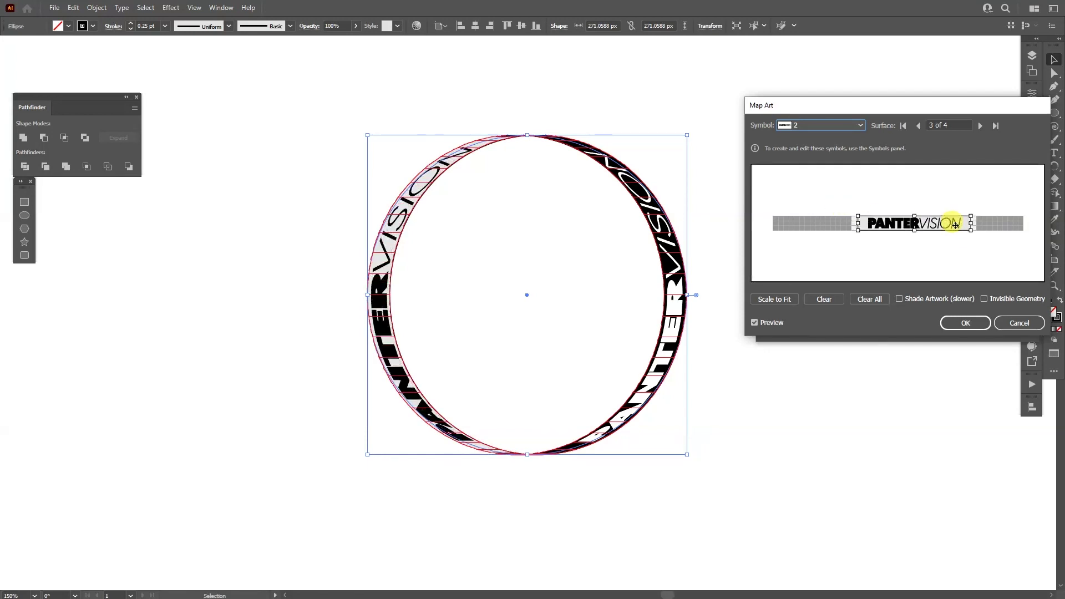
pyautogui.moveTo(860, 223); pyautogui.dragTo(855, 223)
# Confirm the mapped art, set an 80° perspective, and apply the 3D extrusion
pyautogui.click(964, 322)
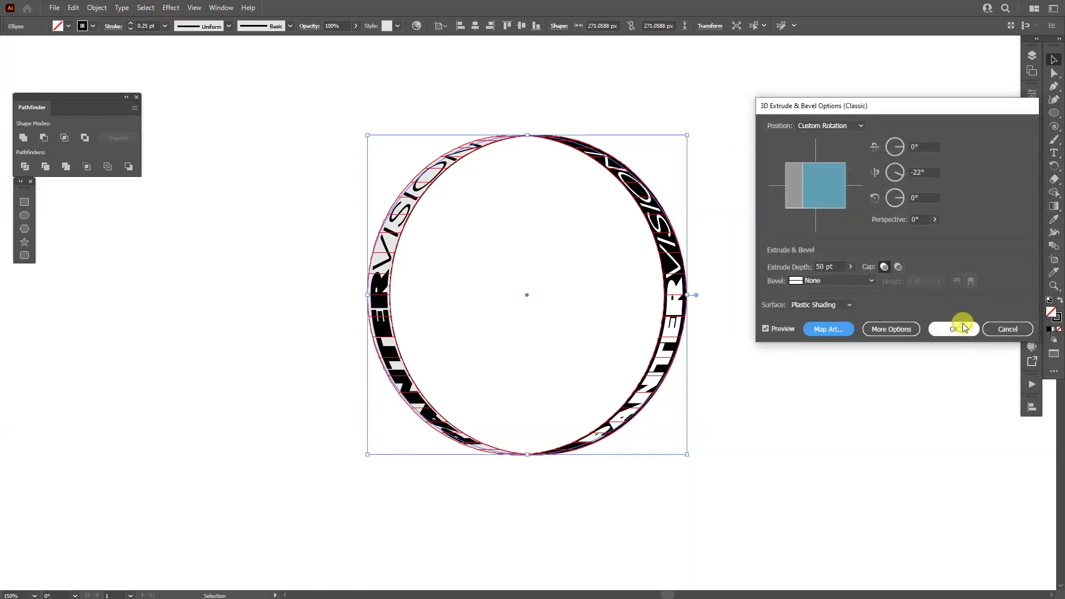
pyautogui.click(934, 220)
pyautogui.moveTo(901, 234); pyautogui.dragTo(916, 235)
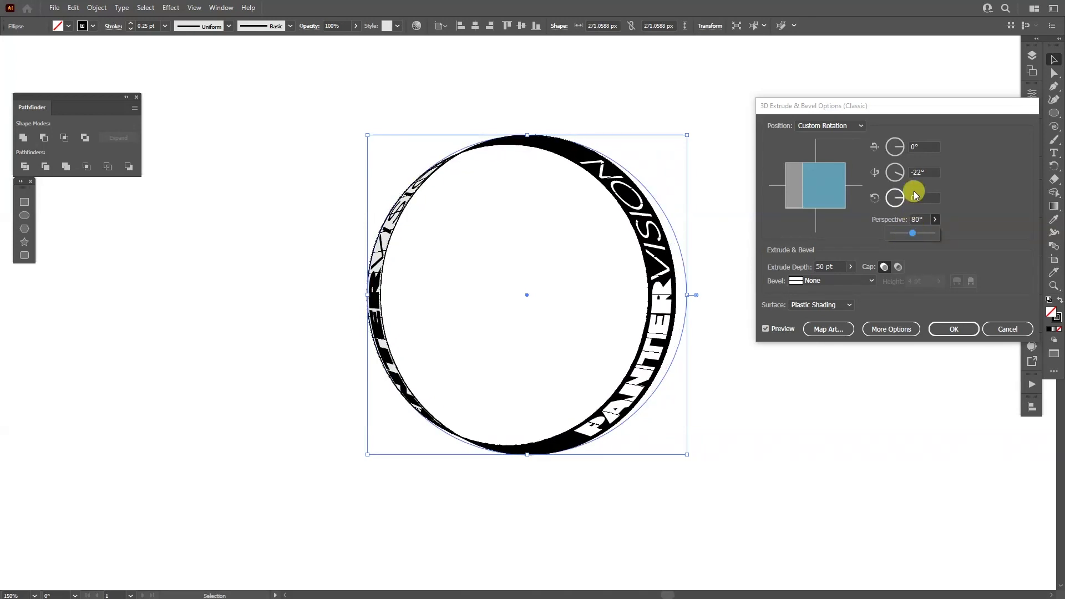
pyautogui.click(954, 329)
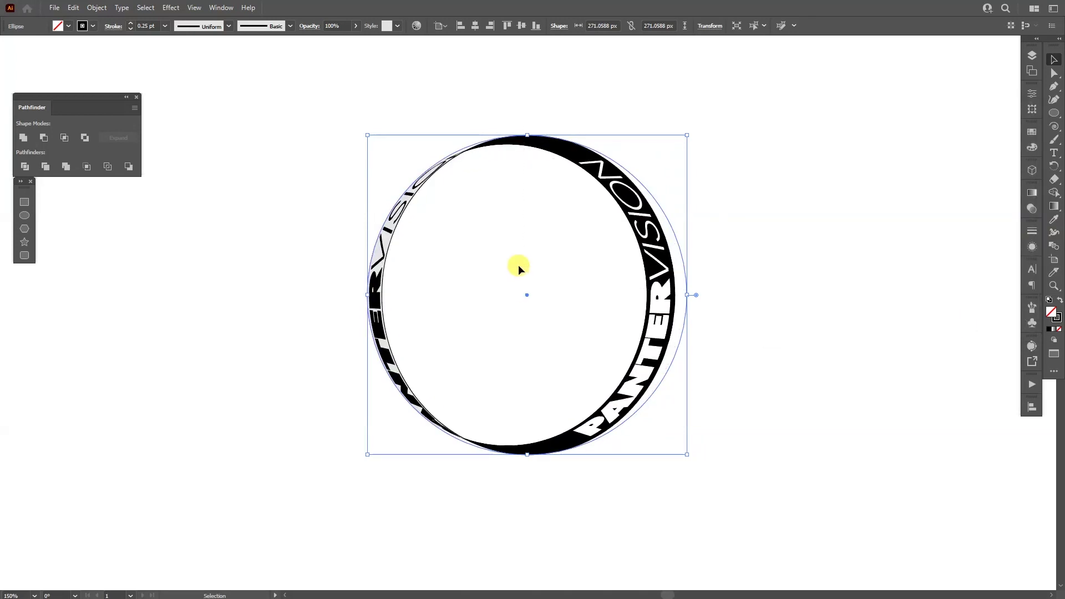
pyautogui.press('a')
pyautogui.press('v')
pyautogui.click(75, 7)
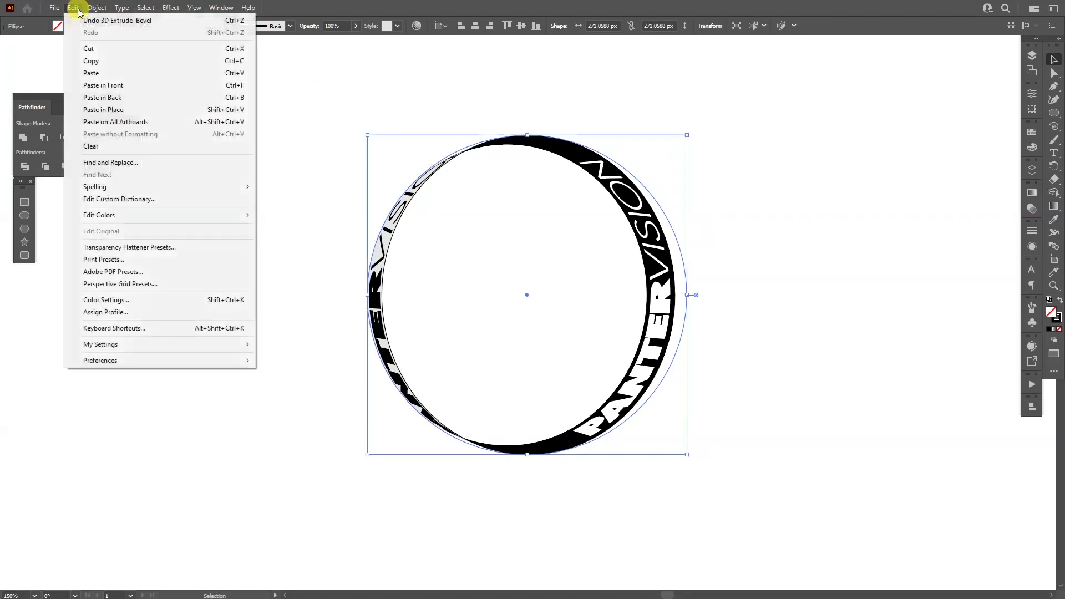
# Paste a copy of the ring in front, exactly over the original
pyautogui.click(120, 90)
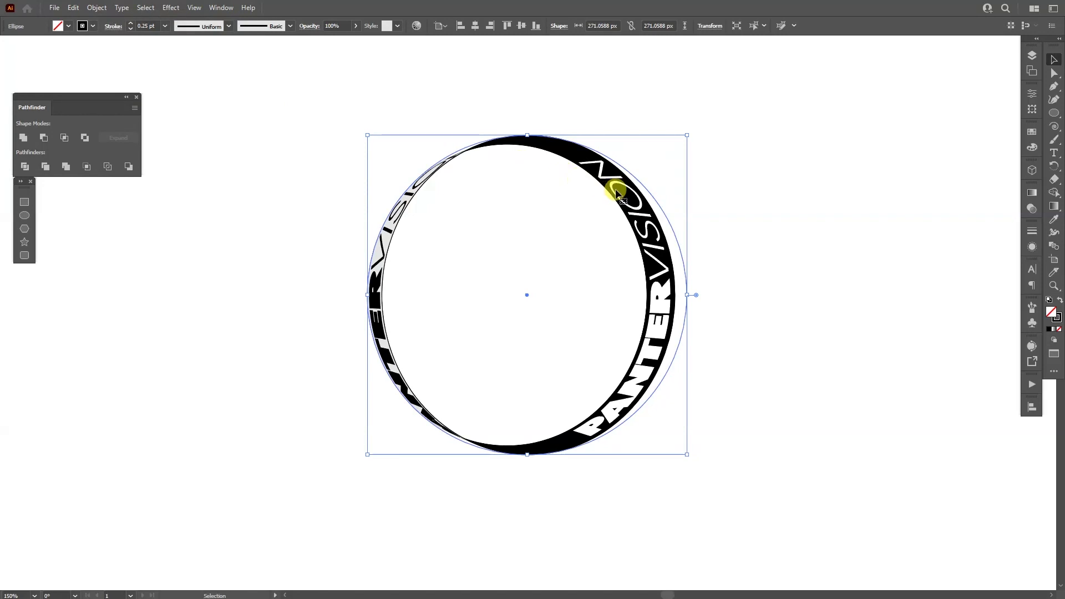
pyautogui.moveTo(613, 183); pyautogui.dragTo(645, 141)
pyautogui.hotkey('ctrl', 'z')
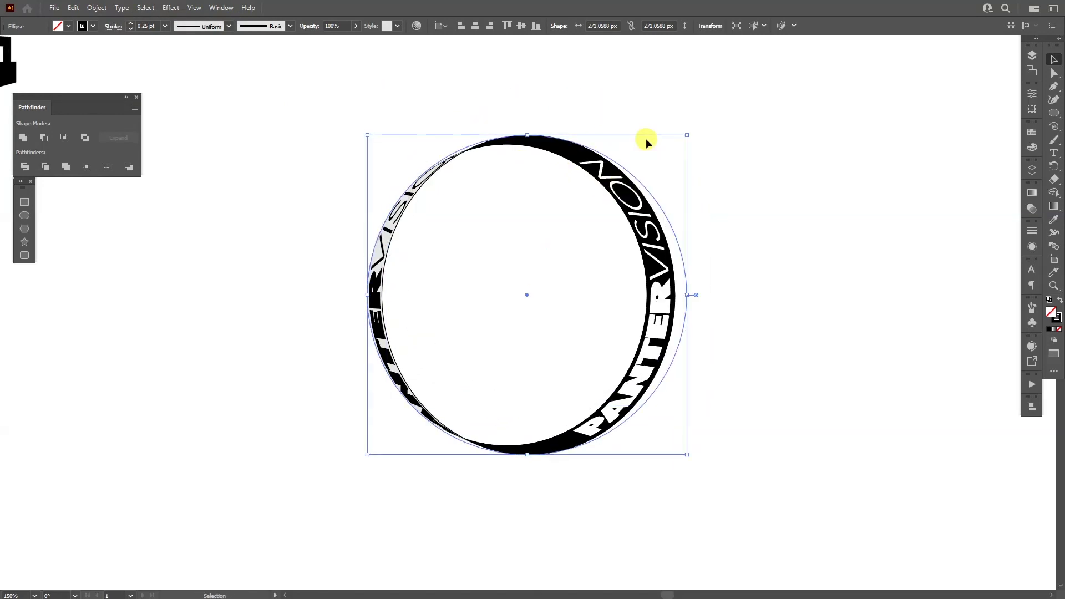
# Reopen the copy's 3D Extrude & Bevel settings from the Appearance panel
pyautogui.click(1034, 250)
pyautogui.click(221, 7)
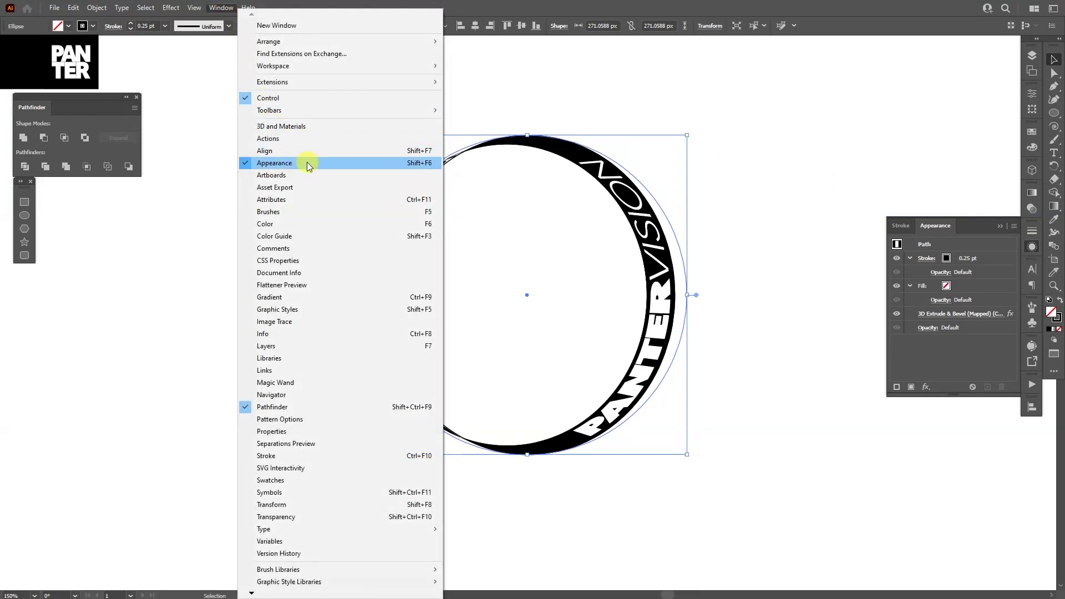
pyautogui.press('Escape')
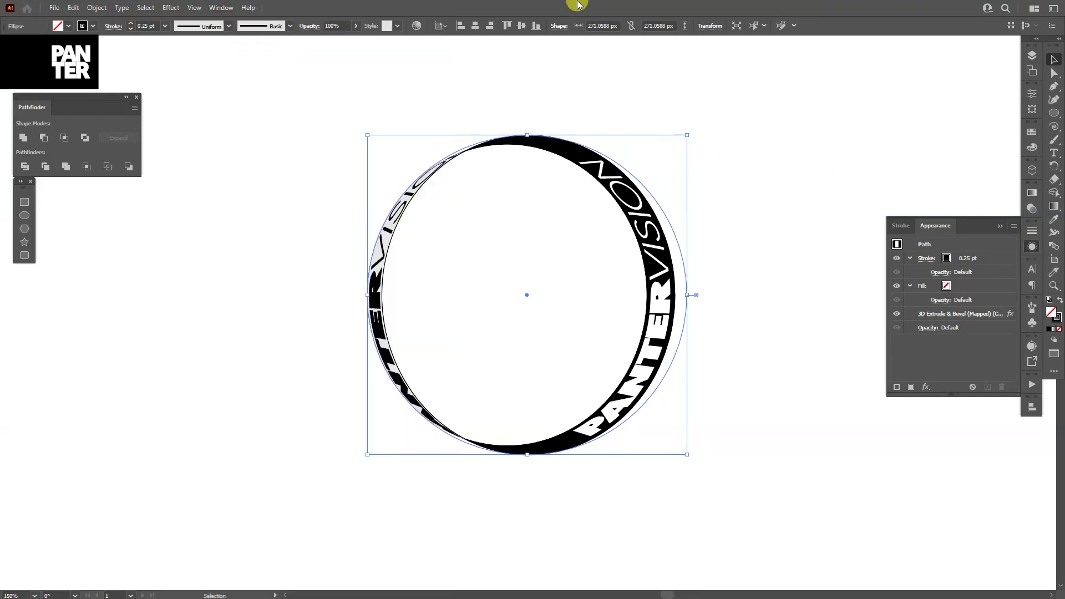
pyautogui.click(951, 314)
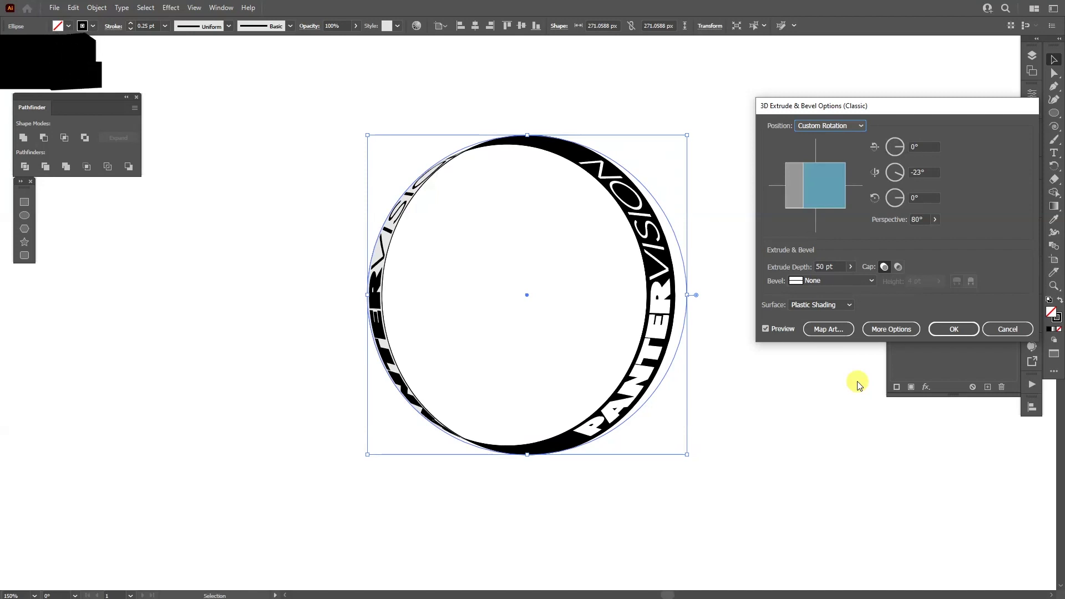
# Rotate the copied ring to -46° about the Y axis and apply the 3D settings
pyautogui.click(926, 172)
pyautogui.press('Down')
pyautogui.press('Down')
pyautogui.press('Down')
pyautogui.press('Down')
pyautogui.press('Down')
pyautogui.press('Down')
pyautogui.press('Down')
pyautogui.press('Down')
pyautogui.press('Down')
pyautogui.press('Down')
pyautogui.press('Down')
pyautogui.press('Down')
pyautogui.press('Down')
pyautogui.press('Down')
pyautogui.press('Down')
pyautogui.press('Down')
pyautogui.press('Down')
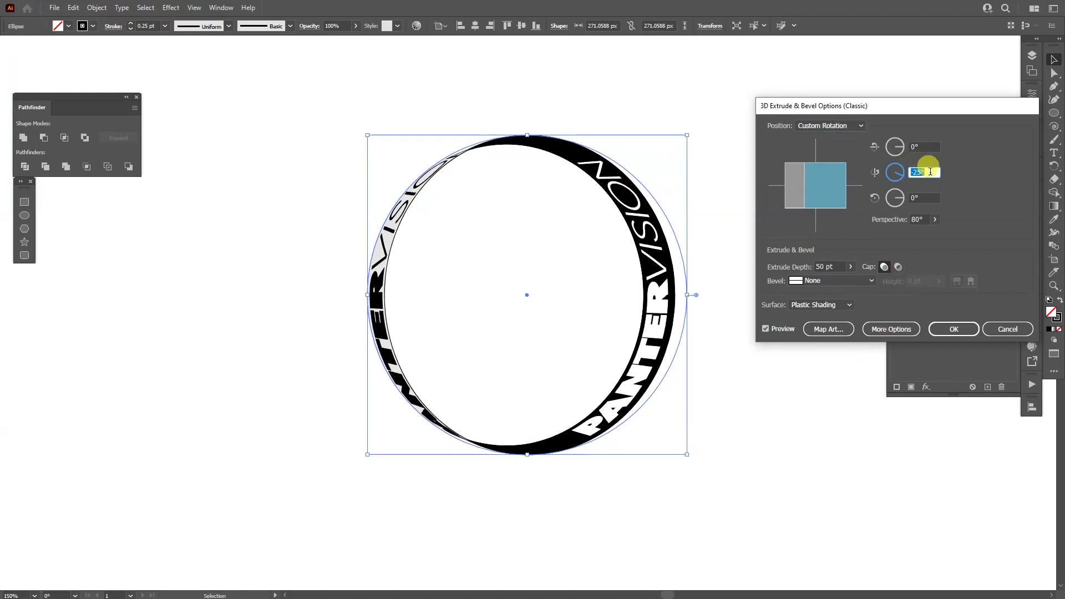
pyautogui.press('Down')
pyautogui.press('Down')
pyautogui.press('Down')
pyautogui.press('Down')
pyautogui.press('Down')
pyautogui.press('Down')
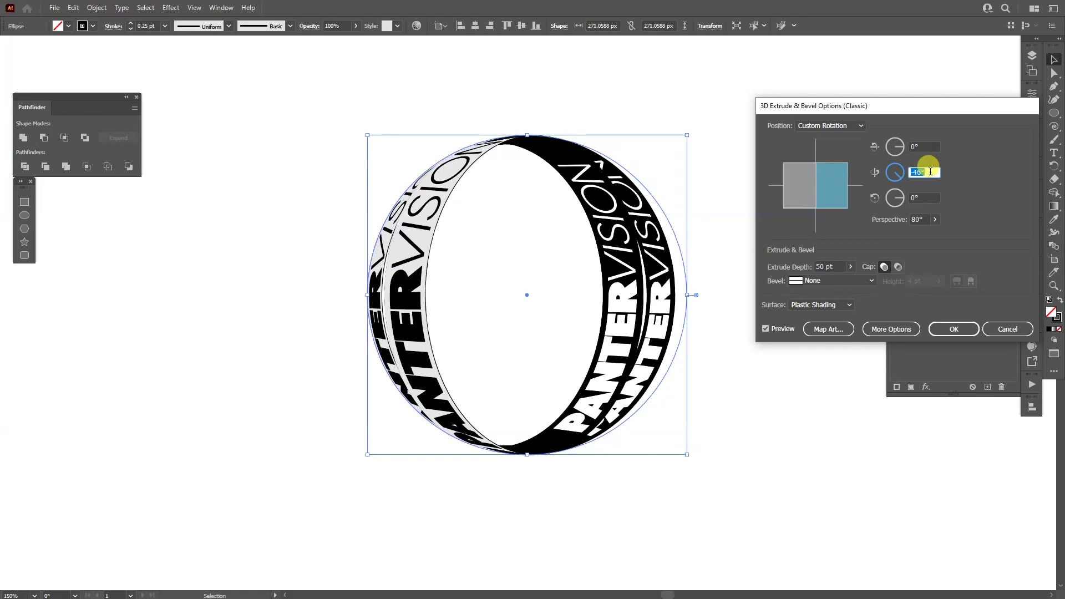
pyautogui.click(949, 330)
# Zoom to 200% and shrink the second ring slightly around its centre
pyautogui.hotkey('ctrl', '=')
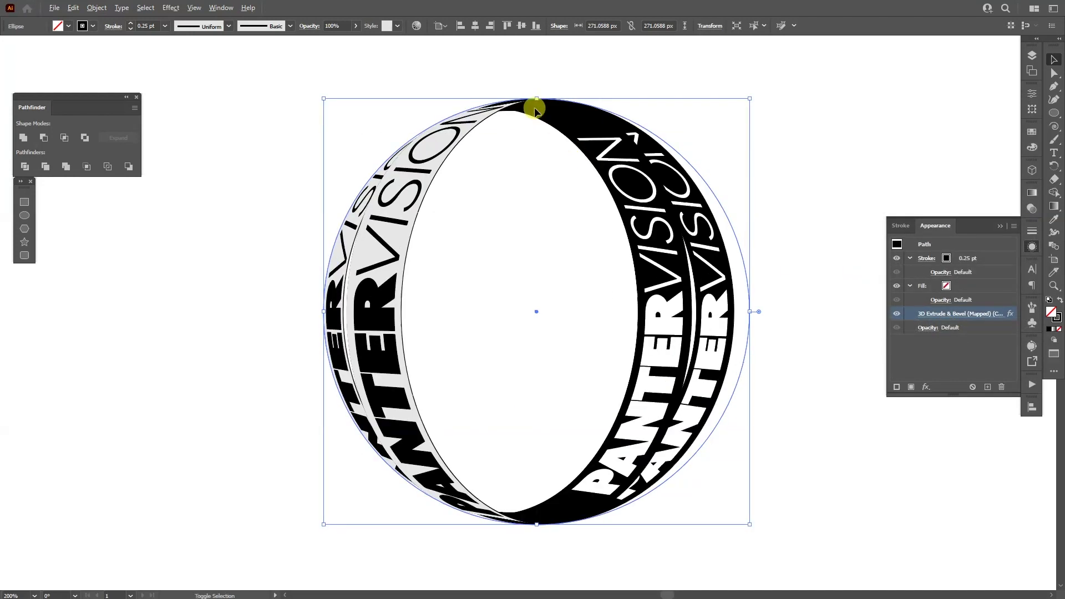
pyautogui.moveTo(536, 110); pyautogui.dragTo(536, 112)
pyautogui.press('a')
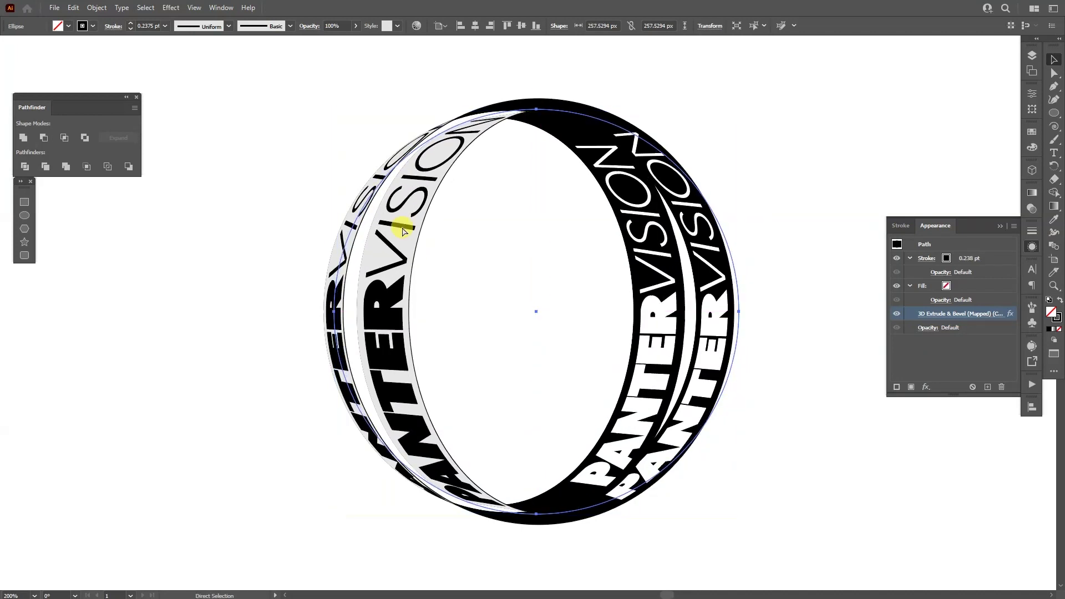
pyautogui.press('v')
# Paste another ring copy in front, scale it to about 243 px, and rotate it to -68° on Y
pyautogui.click(74, 8)
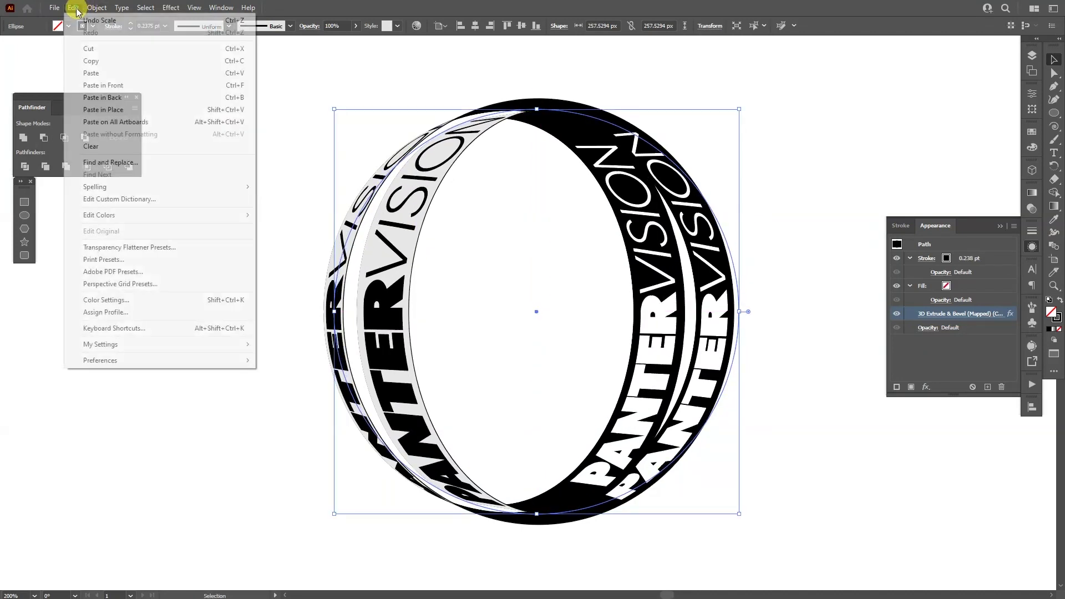
pyautogui.click(147, 86)
pyautogui.moveTo(536, 109); pyautogui.dragTo(537, 120)
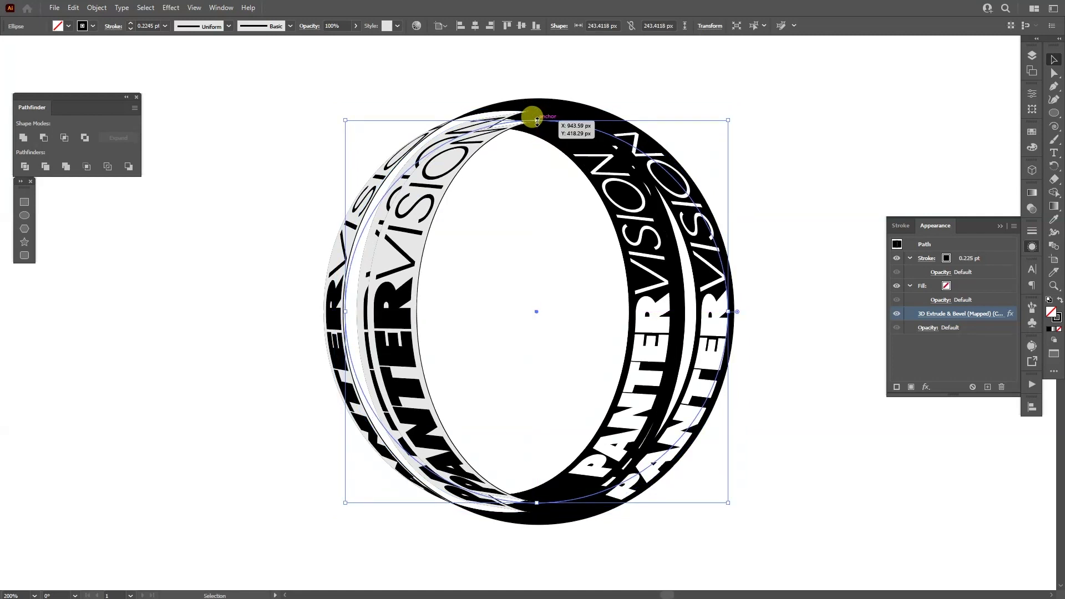
pyautogui.click(937, 315)
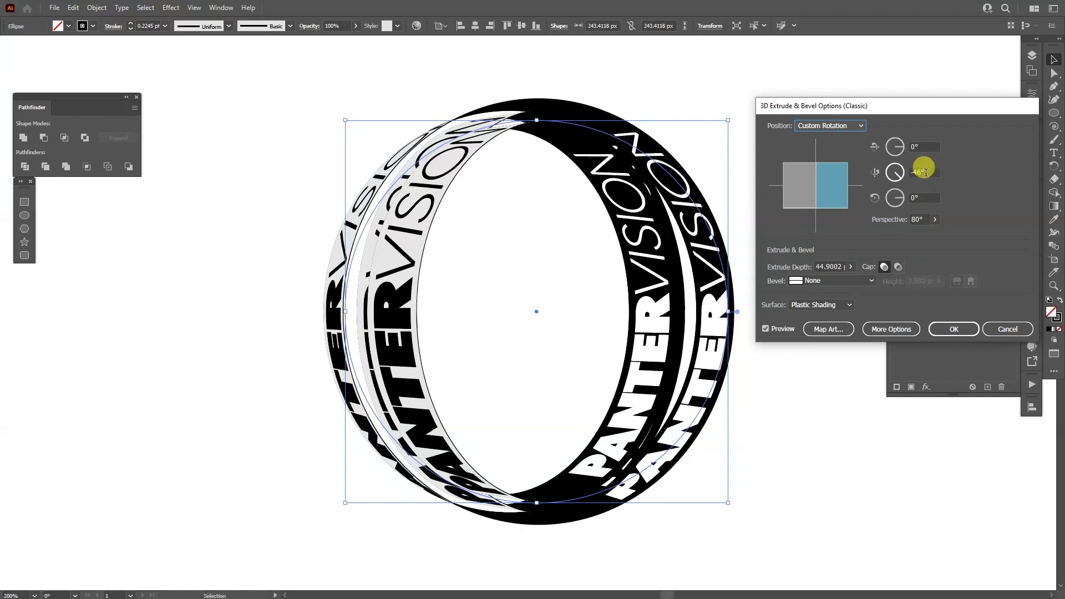
pyautogui.click(926, 172)
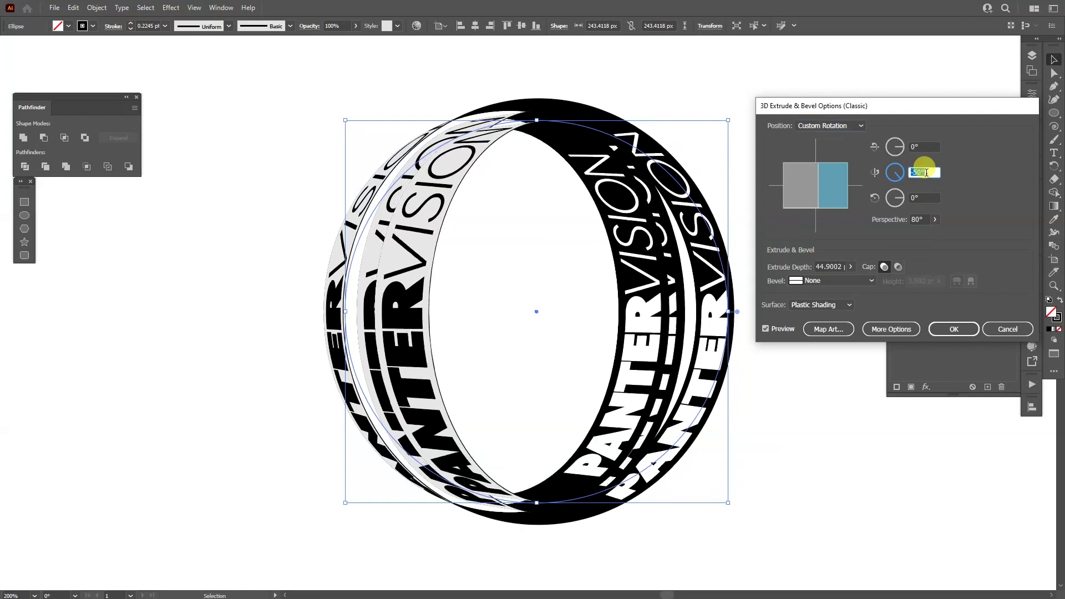
pyautogui.click(954, 329)
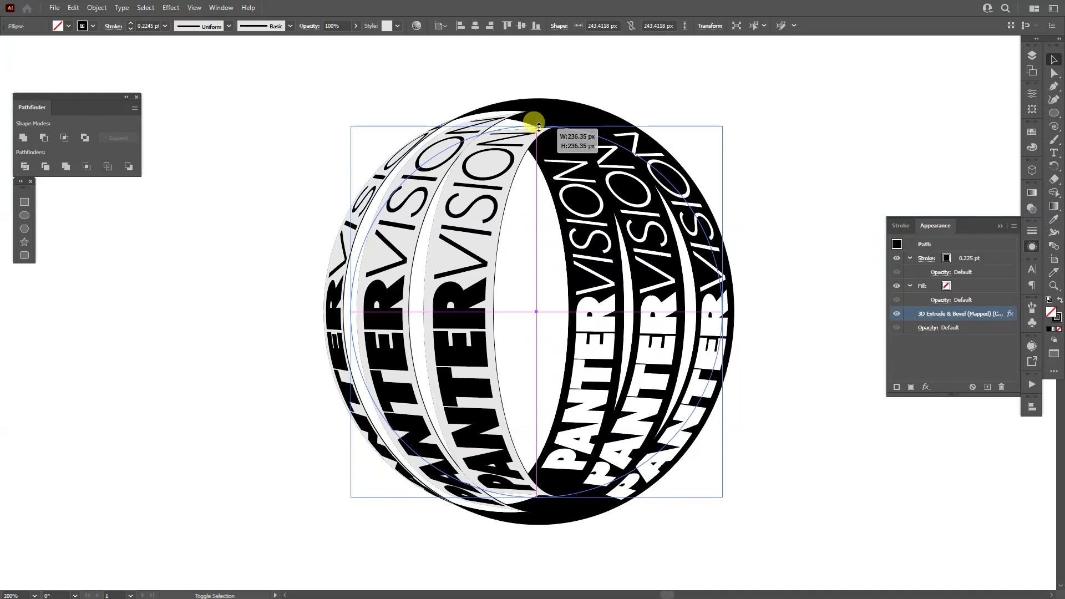
# Deselect all to review the stacked PANTERVISION ring sphere, including the fourth 236 px band
pyautogui.click(960, 283)
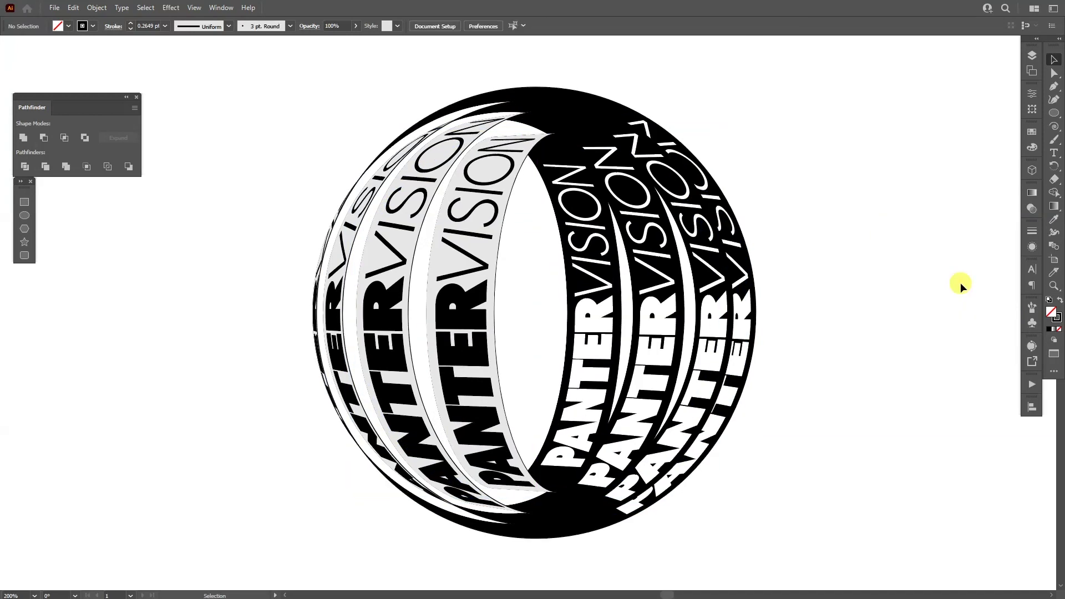